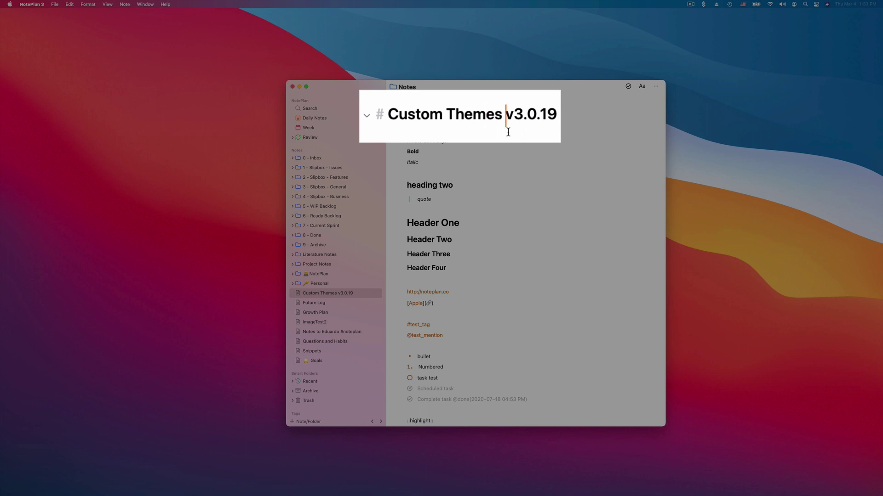
# - Open the theme preferences and browse the available light and dark themes
pyautogui.moveTo(506, 115); pyautogui.dragTo(557, 114)
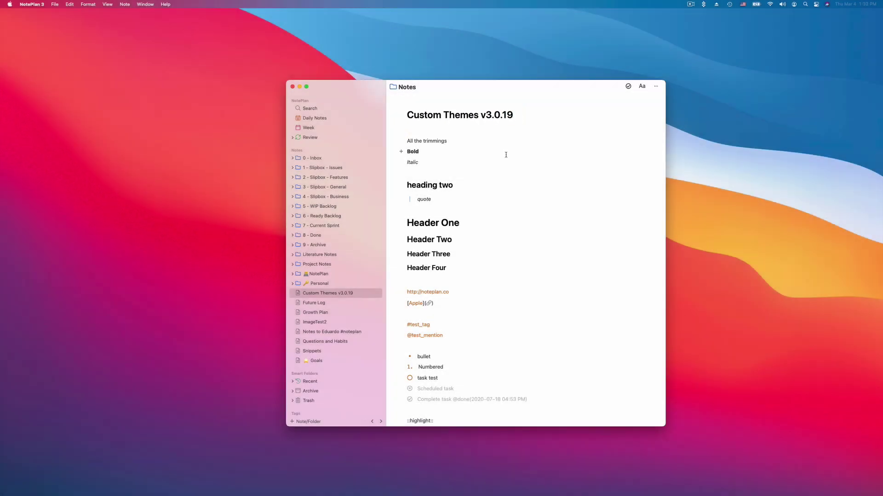
pyautogui.press('super+comma')
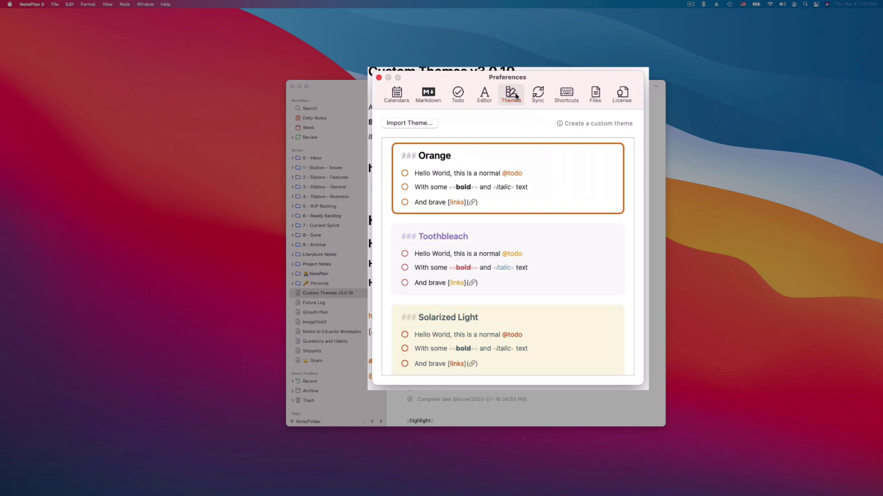
pyautogui.scroll(-10, 515, 242)
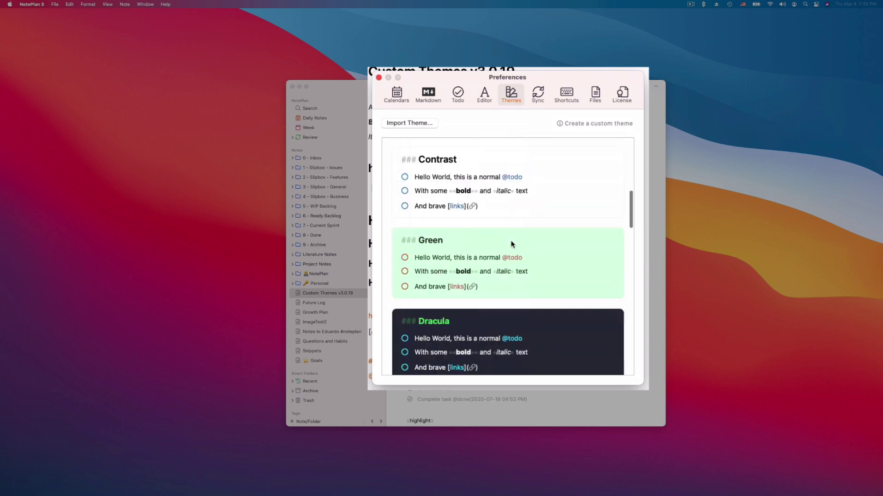
pyautogui.scroll(-10, 512, 244)
pyautogui.scroll(3, 512, 243)
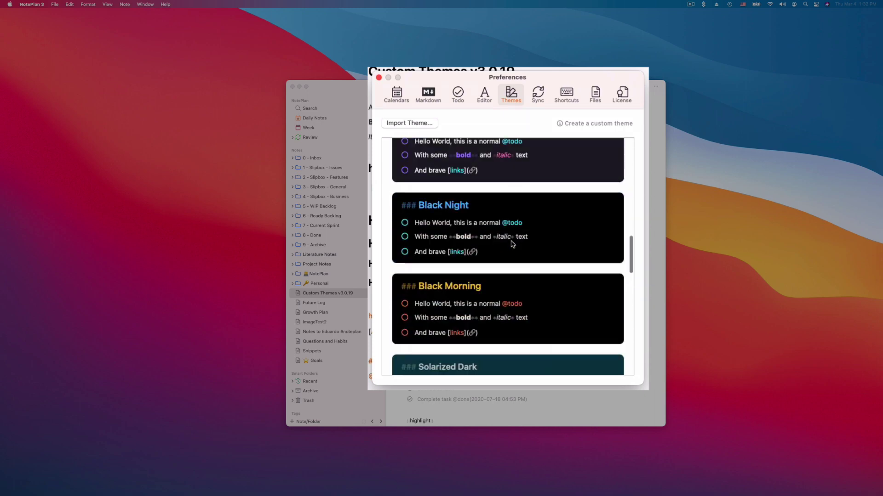
pyautogui.scroll(15, 512, 242)
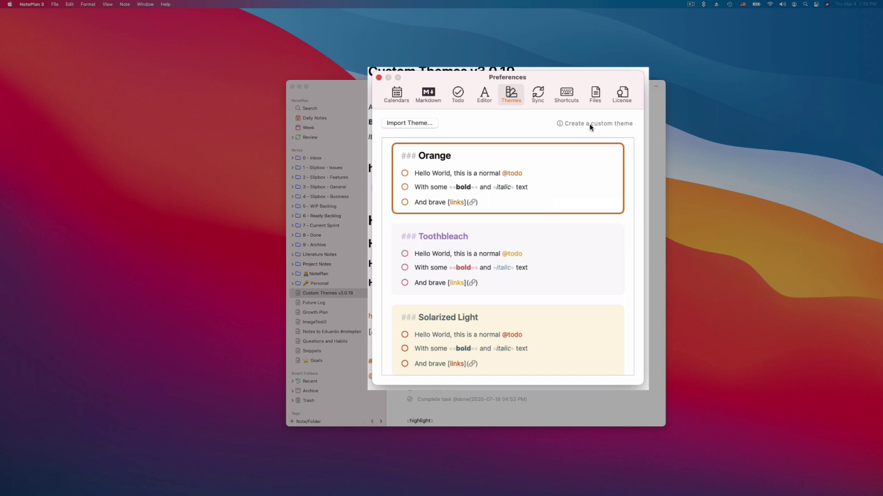
pyautogui.moveTo(512, 272)
pyautogui.scroll(-5, 512, 272)
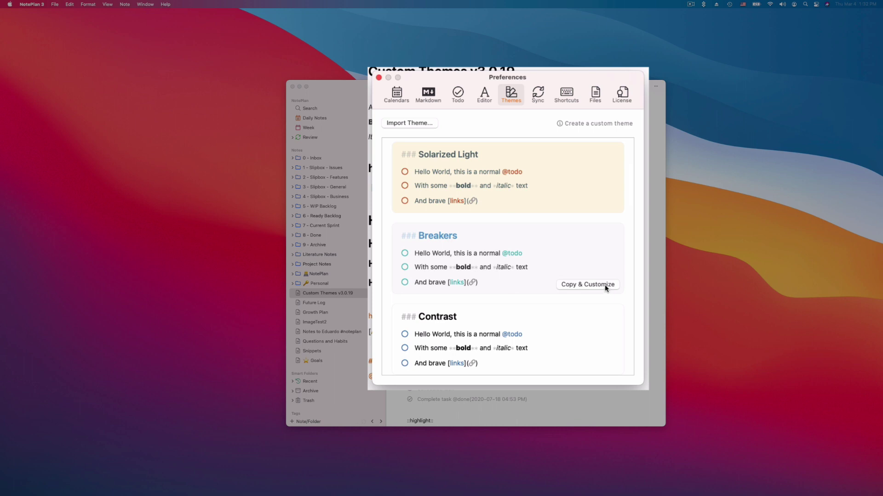
pyautogui.scroll(5, 539, 244)
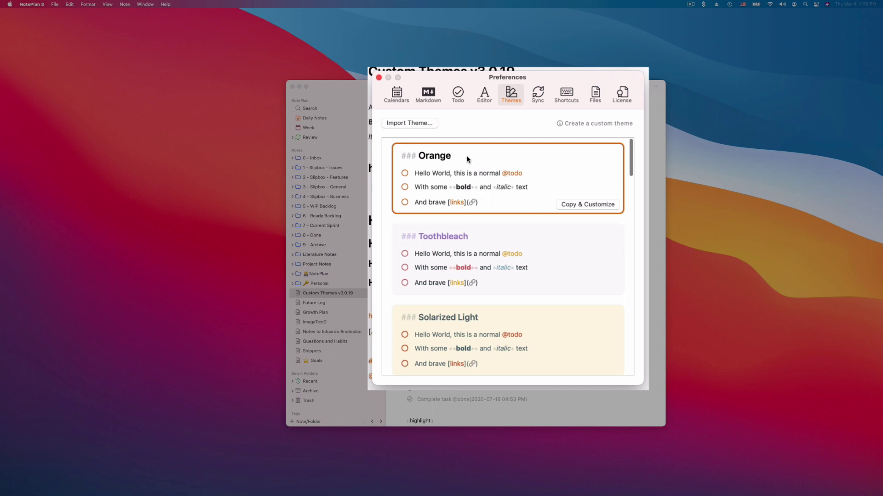
# - Create a customizable copy of the Orange theme and rename its file orange_tweaked.json in the Themes folder
pyautogui.click(573, 206)
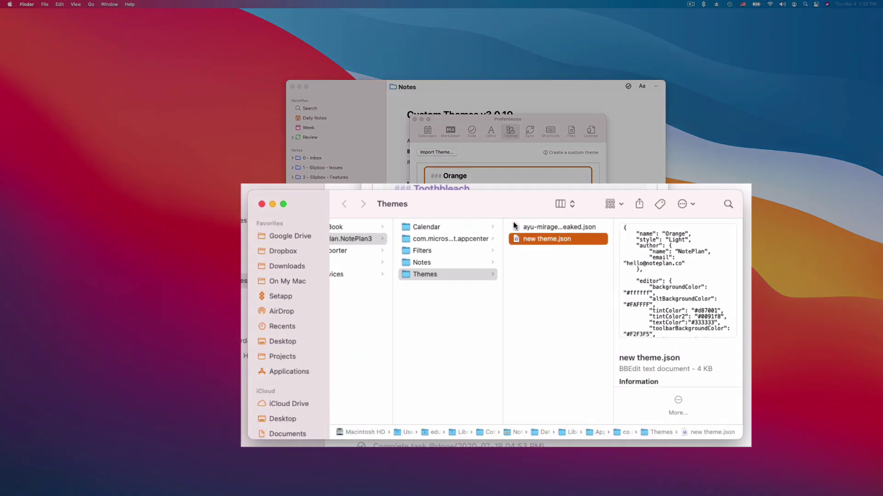
pyautogui.hscroll(-3, 457, 296)
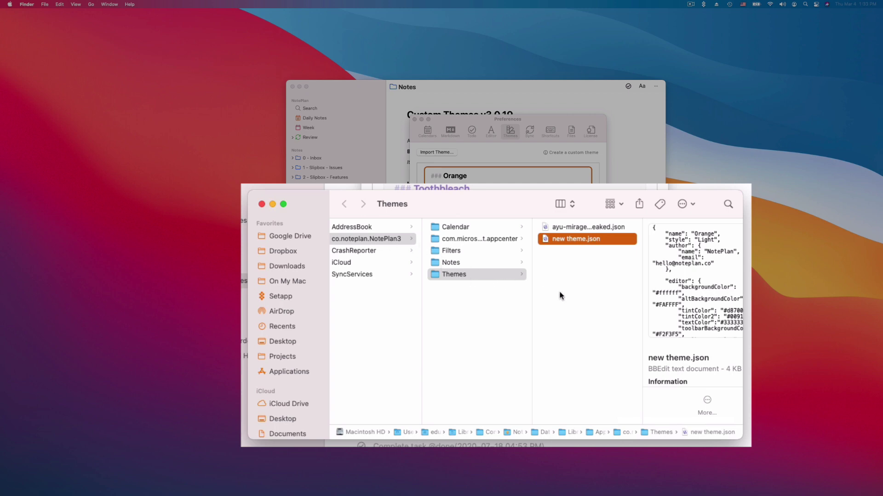
pyautogui.hscroll(3, 561, 296)
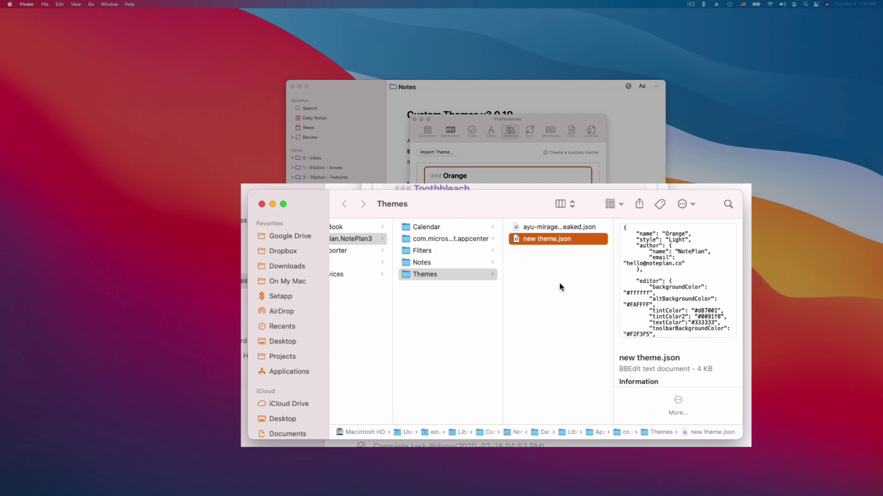
pyautogui.moveTo(495, 205); pyautogui.dragTo(493, 219)
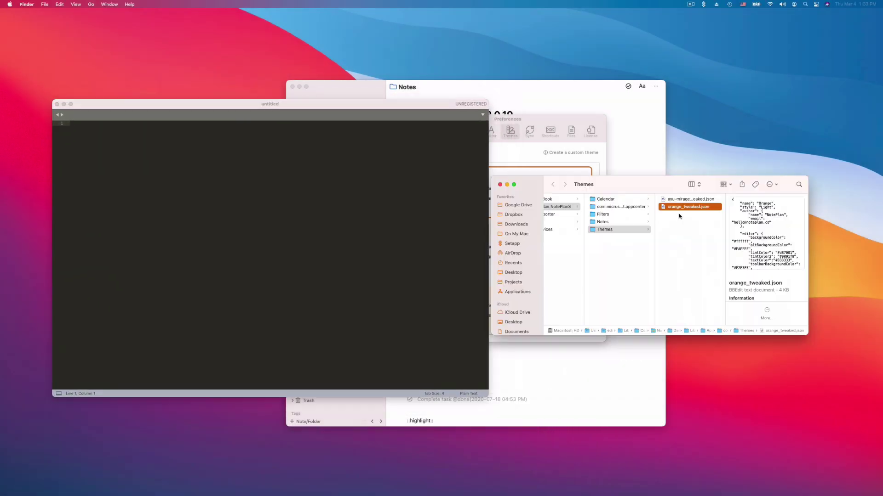
# - Open orange_tweaked.json from the Themes folder in Sublime Text for editing
pyautogui.moveTo(687, 212); pyautogui.dragTo(319, 236)
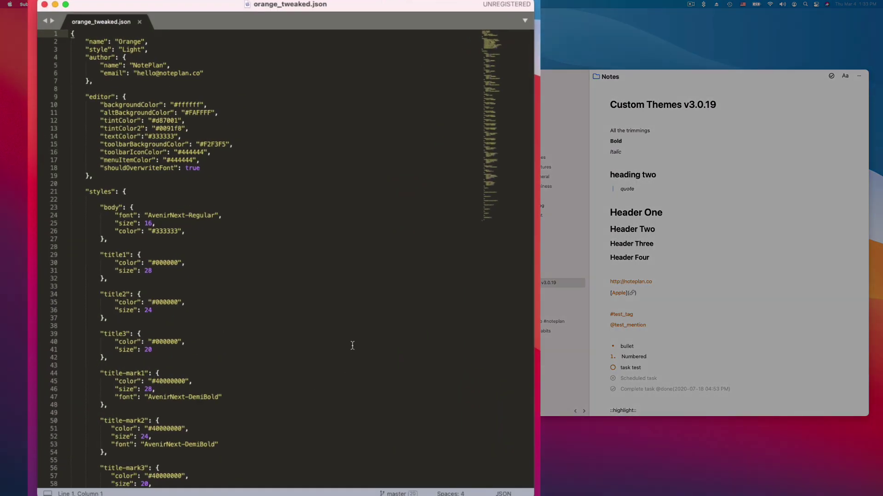
pyautogui.click(332, 255)
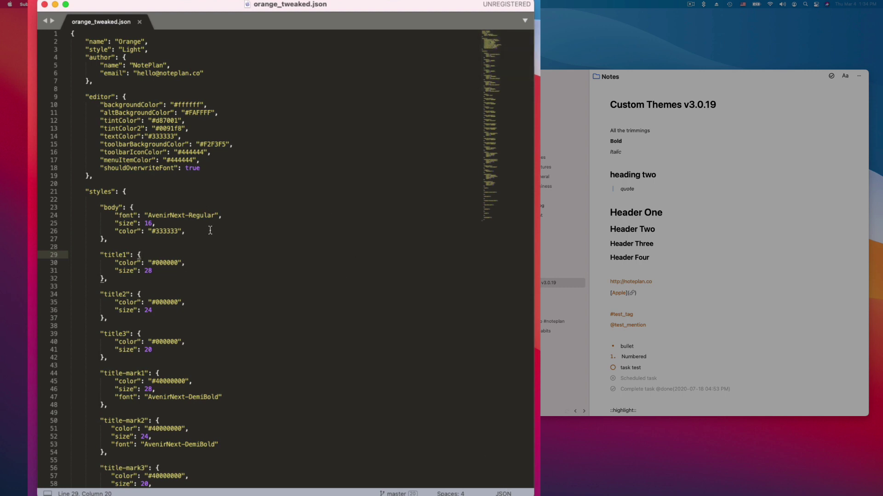
# - Delete the trailing comma after the title1 block and put it back
pyautogui.click(123, 282)
pyautogui.press('BackSpace')
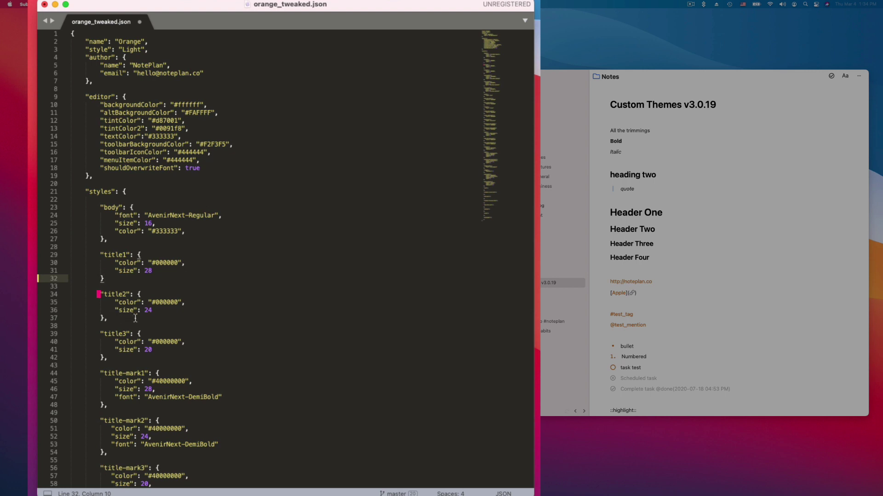
pyautogui.write(',')
# - Examine the style, author and editor sections at the beginning of the theme file
pyautogui.doubleClick(131, 50)
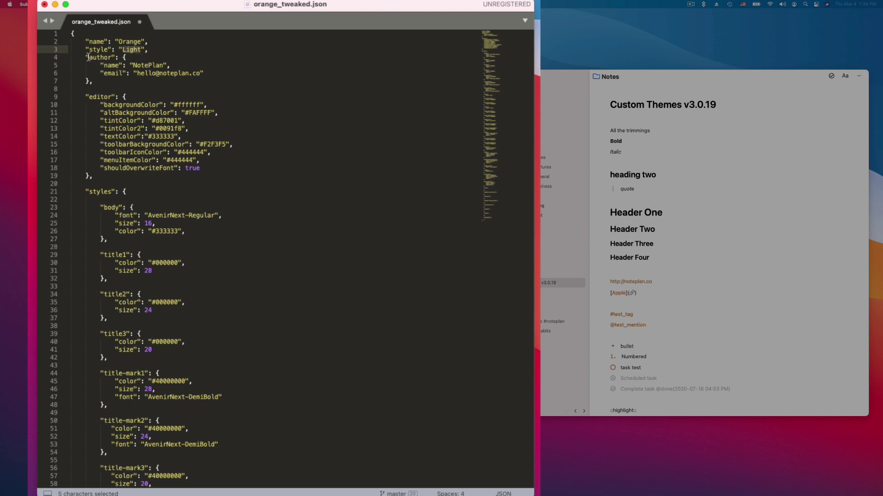
pyautogui.moveTo(88, 57); pyautogui.dragTo(93, 81)
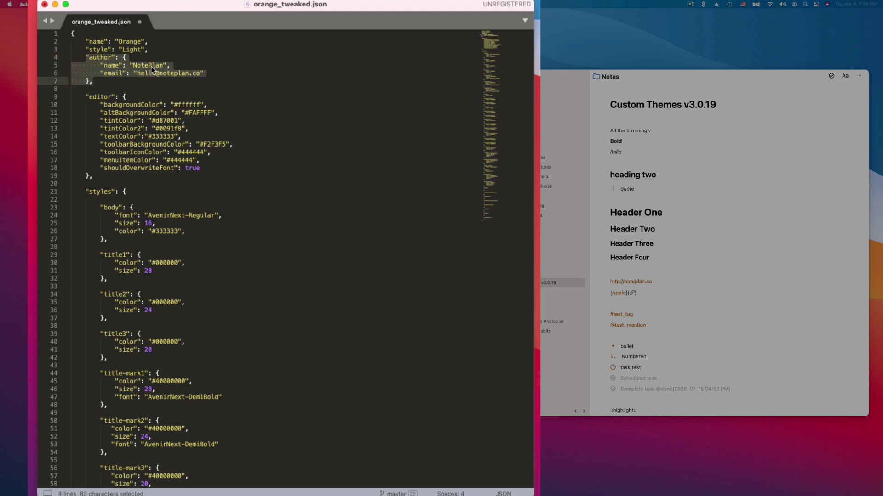
pyautogui.click(140, 128)
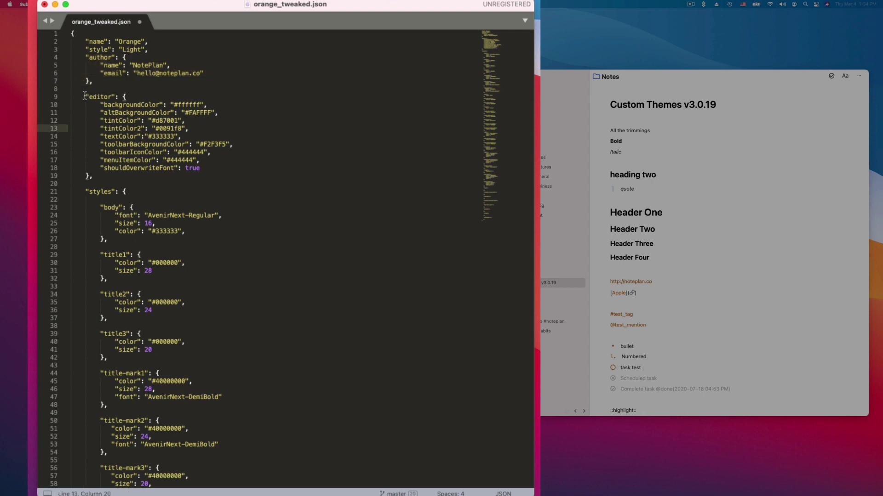
pyautogui.moveTo(85, 95); pyautogui.dragTo(105, 180)
pyautogui.click(152, 151)
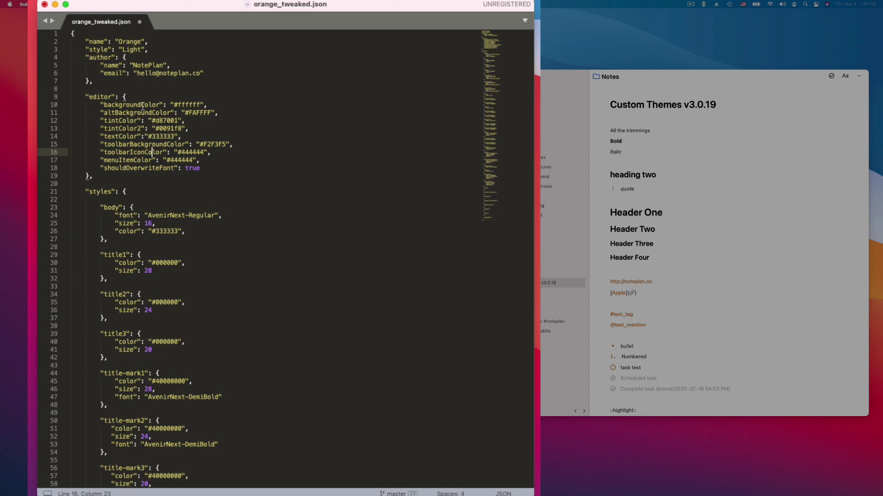
# - Review the editor section's background, tint, toolbar and menu item colors and its shouldOverwriteFont setting
pyautogui.moveTo(122, 106); pyautogui.dragTo(202, 107)
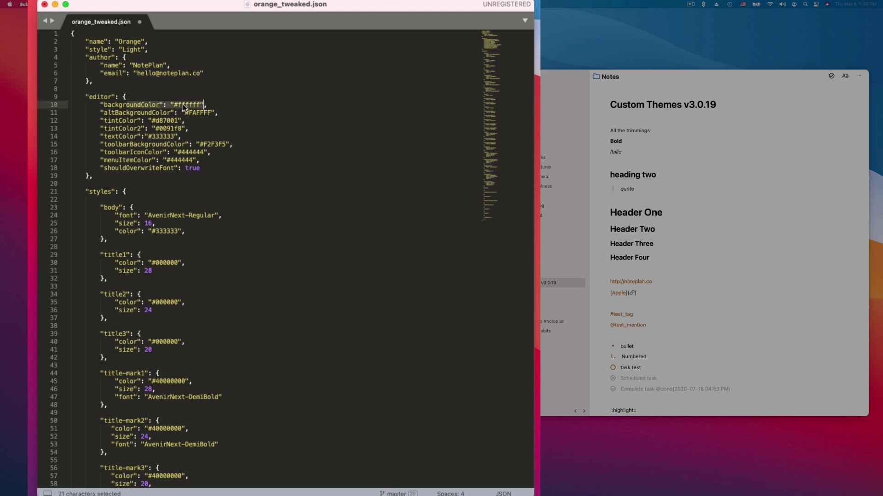
pyautogui.doubleClick(169, 113)
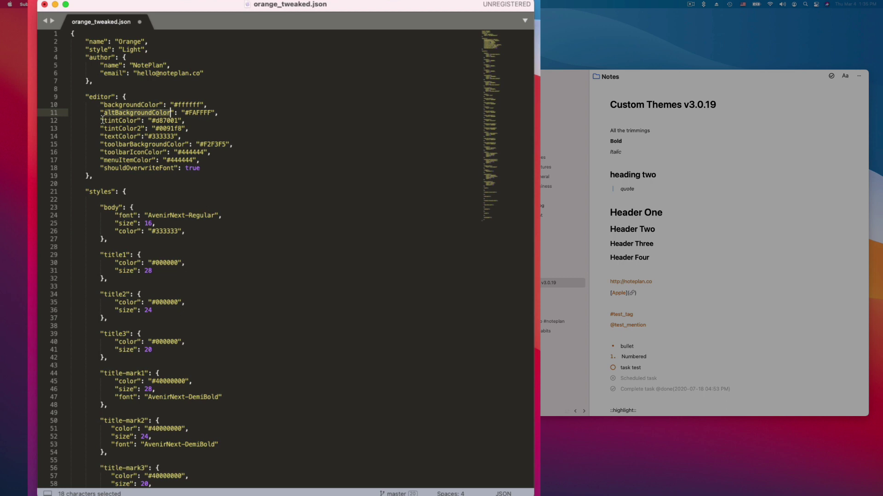
pyautogui.moveTo(101, 120); pyautogui.dragTo(203, 133)
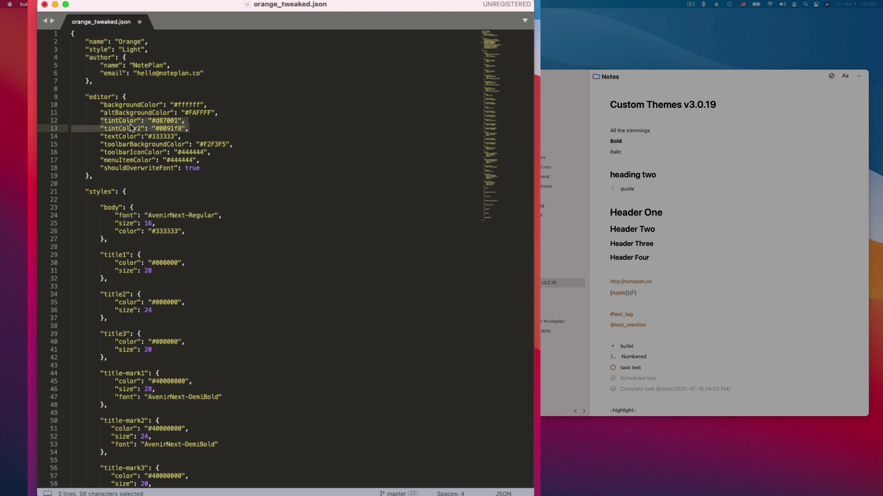
pyautogui.moveTo(100, 143); pyautogui.dragTo(235, 144)
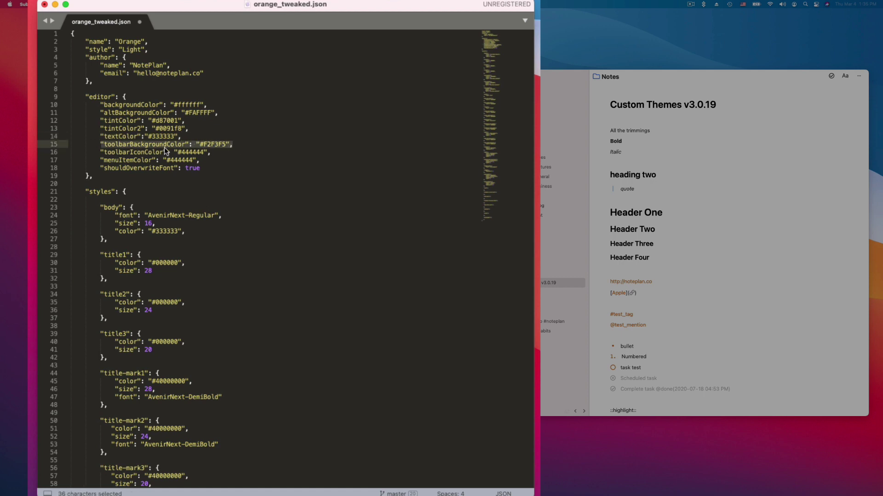
pyautogui.moveTo(101, 152); pyautogui.dragTo(217, 152)
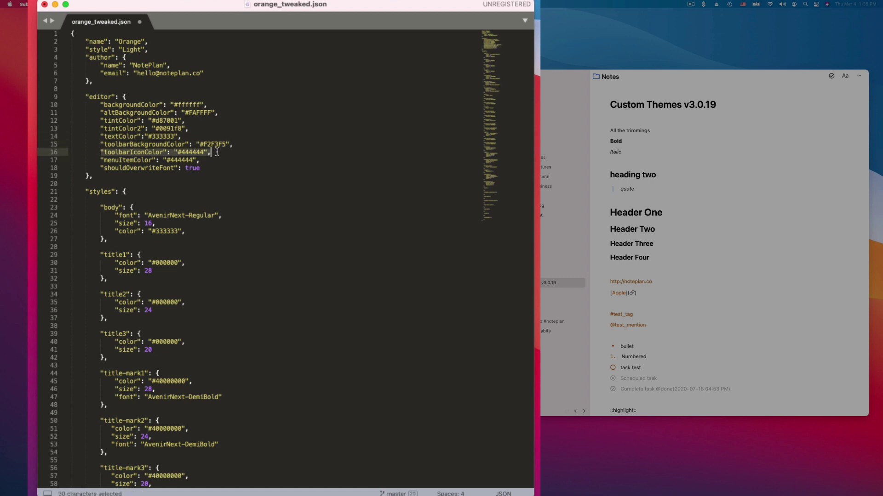
pyautogui.click(120, 161)
pyautogui.moveTo(101, 168); pyautogui.dragTo(206, 171)
pyautogui.click(204, 174)
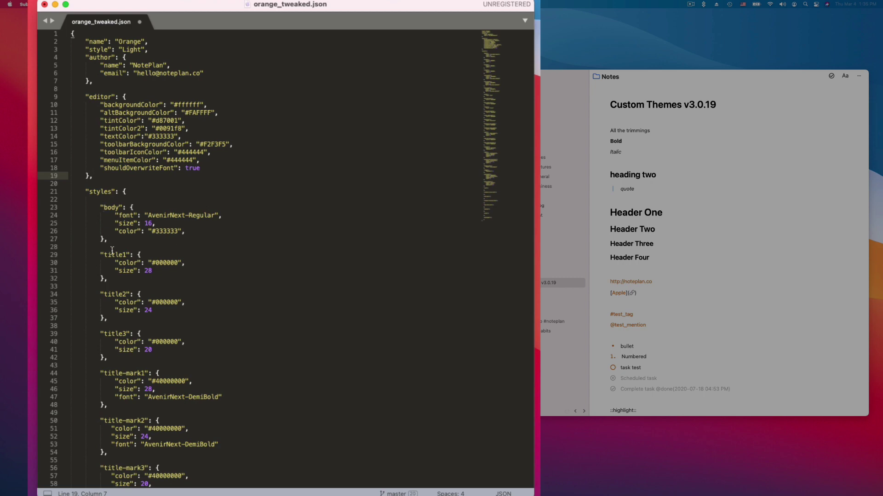
# - Switch to NotePlan and check the available editor fonts in the Editor preferences, keeping the current choice
pyautogui.click(707, 248)
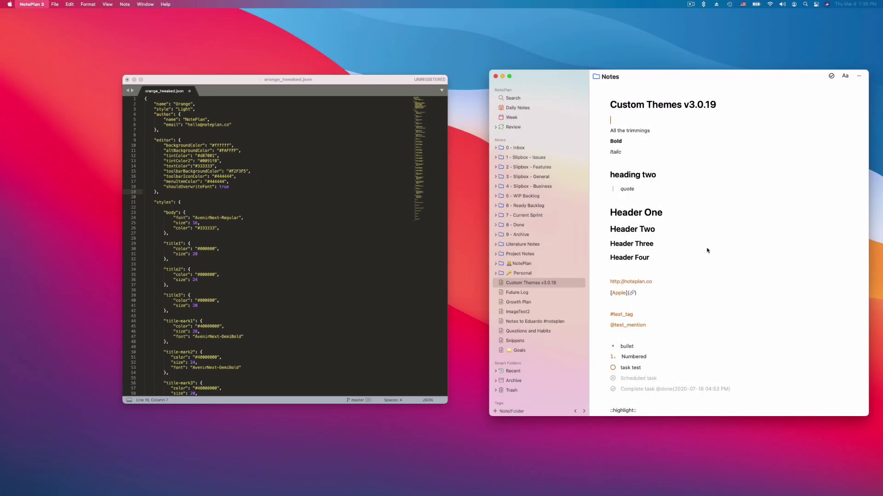
pyautogui.press('super+comma')
pyautogui.click(424, 91)
pyautogui.click(419, 112)
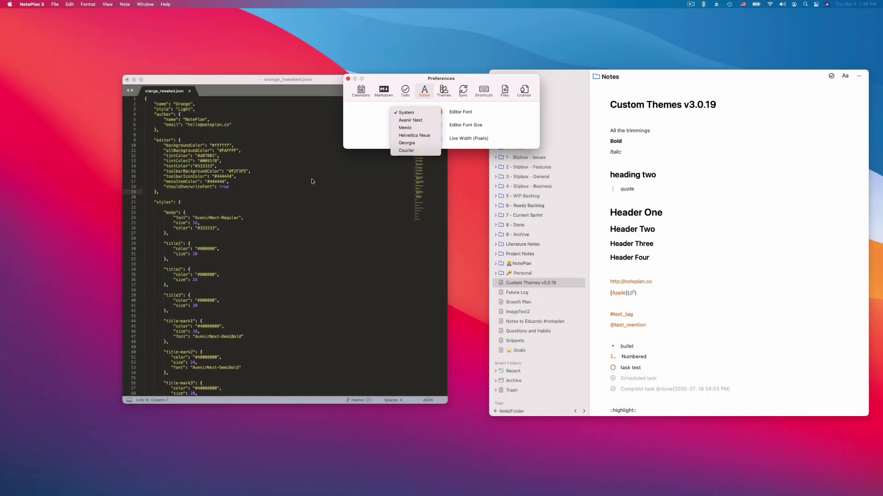
pyautogui.click(354, 124)
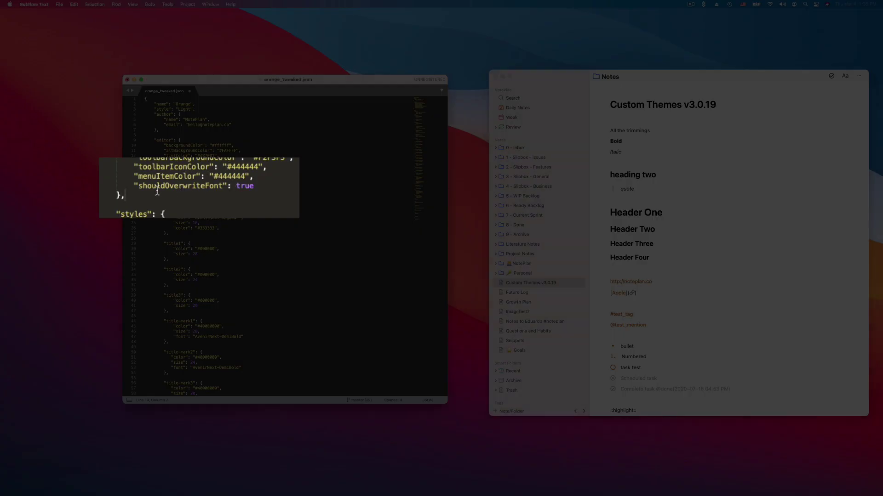
# - In orange_tweaked.json, set shouldOverwriteFont to false and change the theme name to "Orange Tweaked", saving the file
pyautogui.doubleClick(228, 187)
pyautogui.write('false')
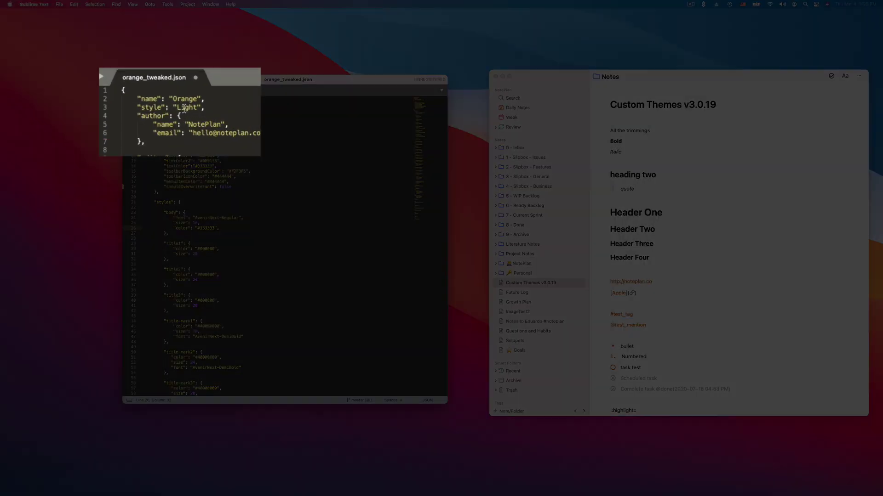
pyautogui.click(197, 102)
pyautogui.write('Tae')
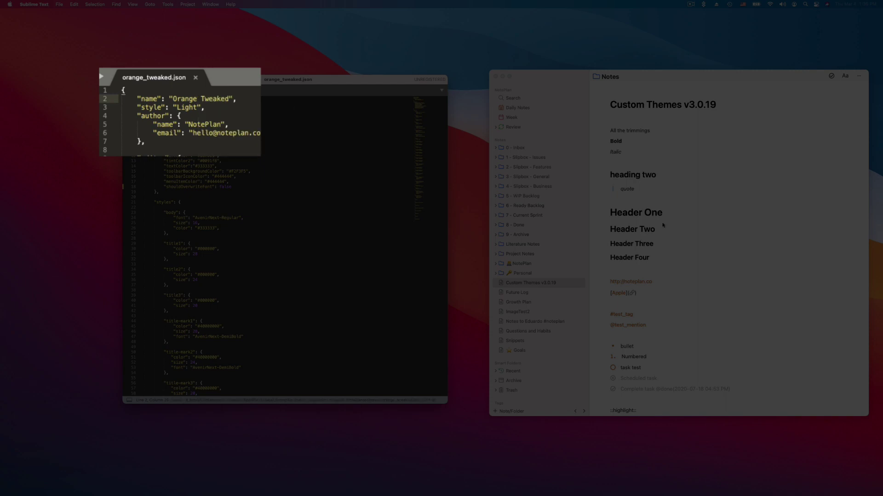
# - Switch to NotePlan, apply the Orange Tweaked custom theme, and move the Preferences window off the theme file
pyautogui.click(685, 224)
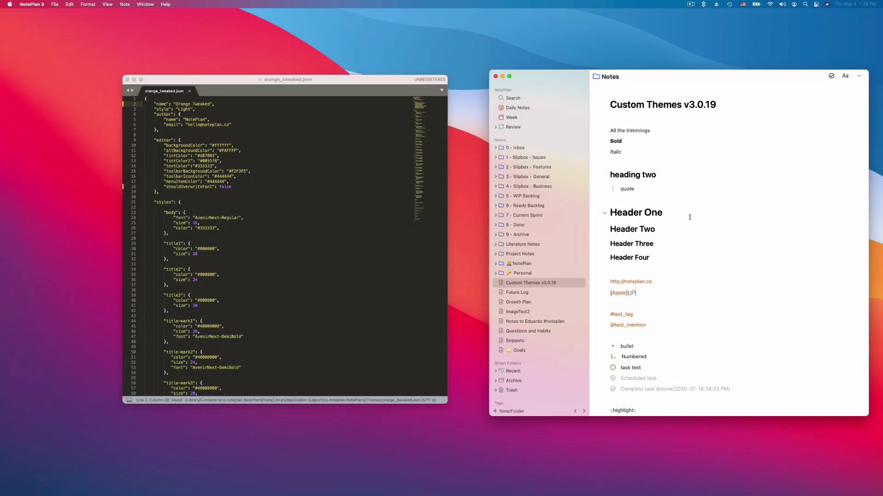
pyautogui.press('super+comma')
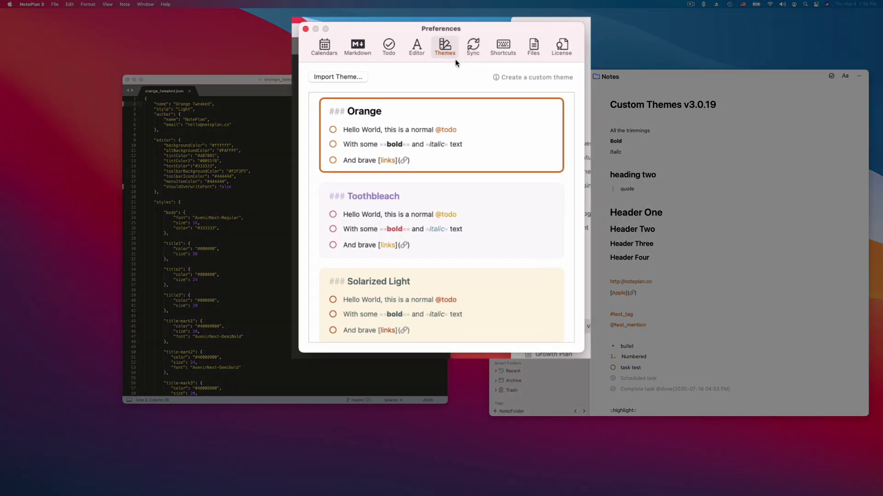
pyautogui.scroll(-5, 463, 175)
pyautogui.scroll(-15, 462, 175)
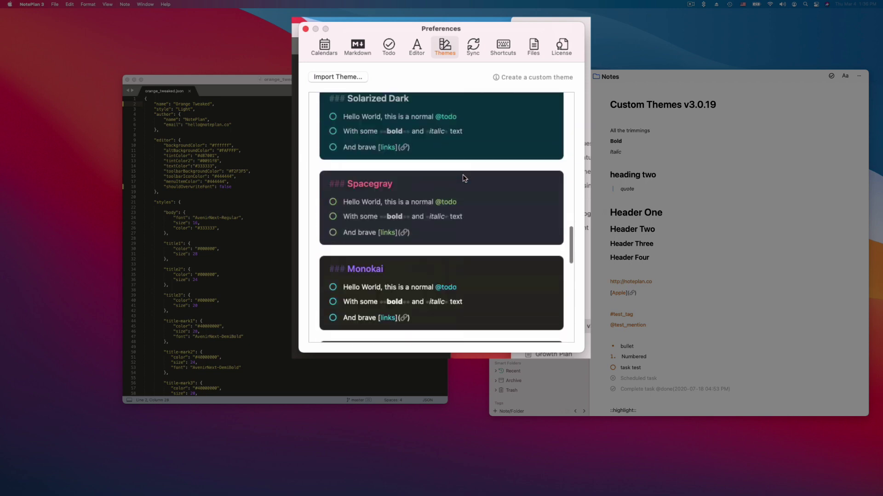
pyautogui.moveTo(357, 197)
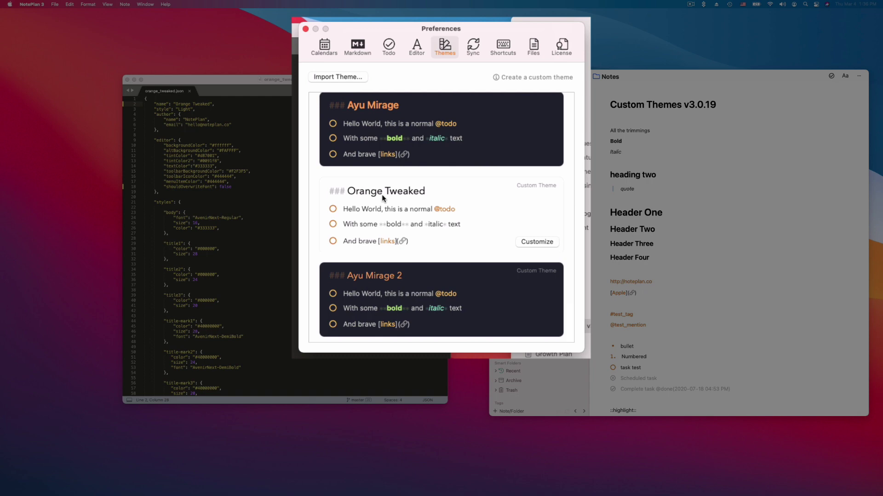
pyautogui.click(443, 209)
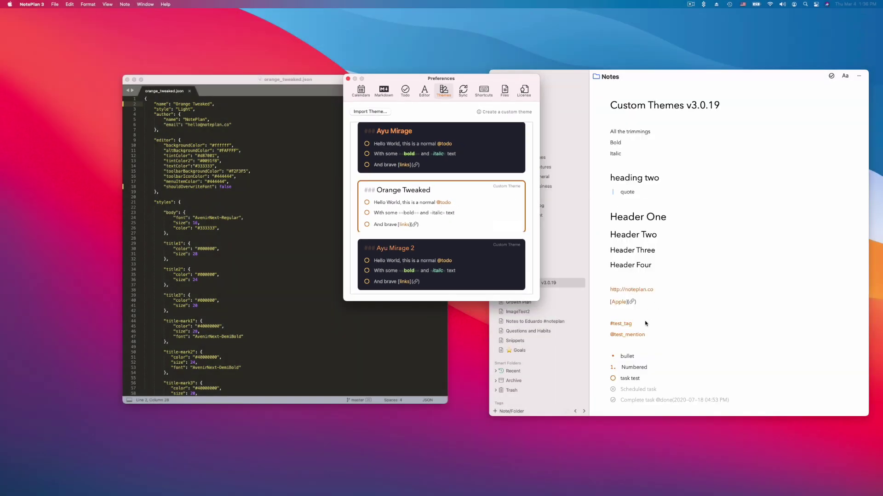
pyautogui.moveTo(409, 85); pyautogui.dragTo(726, 189)
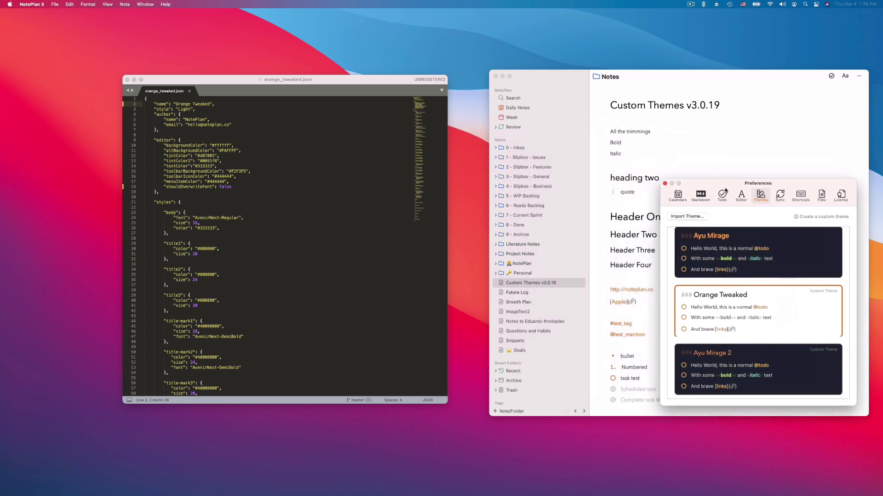
# - In orange_tweaked.json, add a font attribute to the title1 style using the AvenirNext-Regular value copied from body
pyautogui.moveTo(725, 191); pyautogui.dragTo(742, 192)
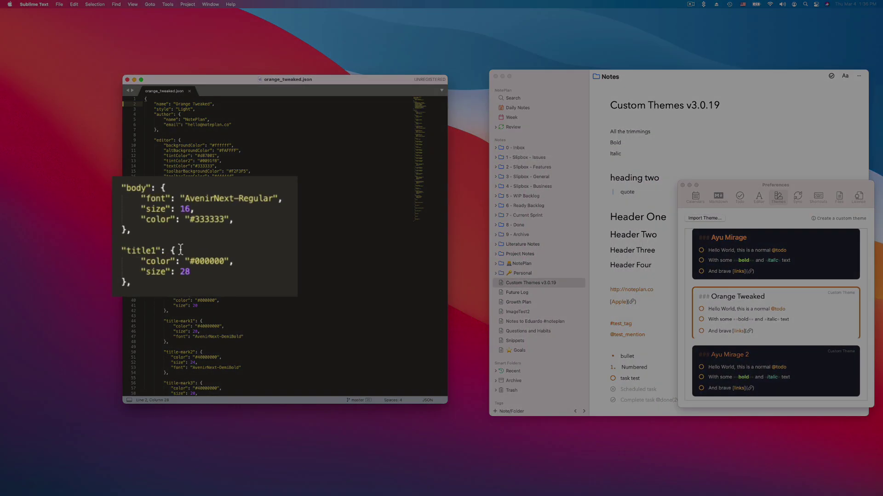
pyautogui.click(195, 244)
pyautogui.press('Return')
pyautogui.write('"font')
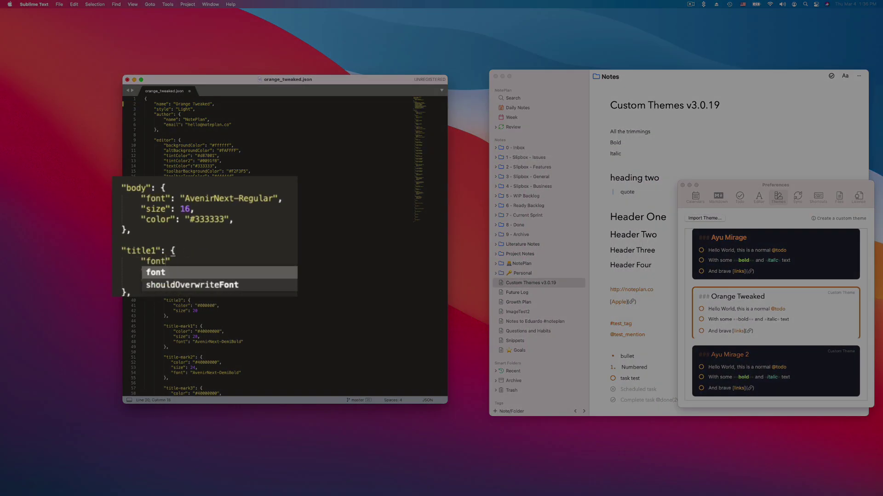
pyautogui.press('Return')
pyautogui.moveTo(185, 199); pyautogui.dragTo(272, 201)
pyautogui.press('super+c')
pyautogui.click(185, 260)
pyautogui.press('super+v')
# - Change the title1 font to AvenirNext-Bold and save the theme file
pyautogui.hotkey('alt', 'shift', 'Left')
pyautogui.write('B')
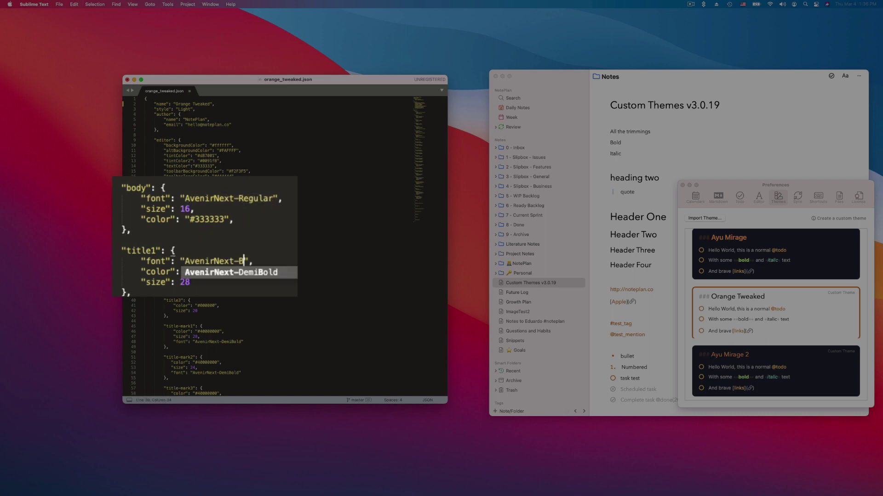
pyautogui.write('old')
pyautogui.press('super+s')
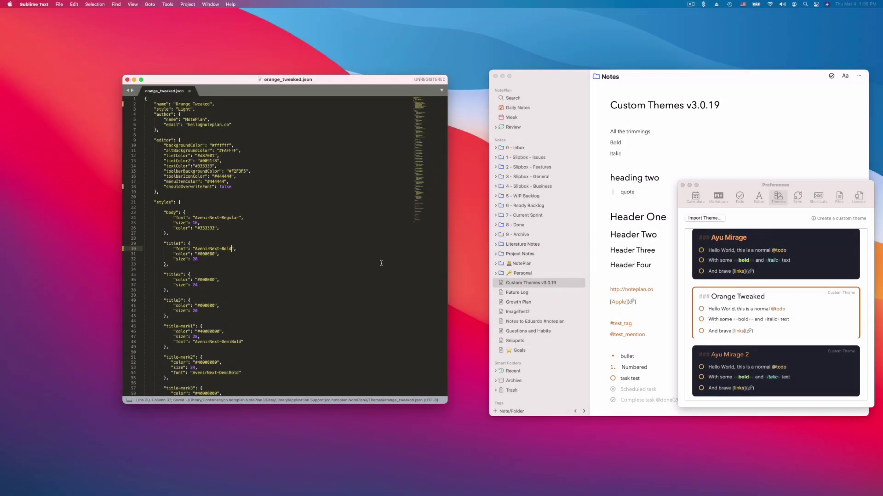
# - Switch to NotePlan and reapply the Orange Tweaked theme to load the title1 font change
pyautogui.moveTo(727, 311)
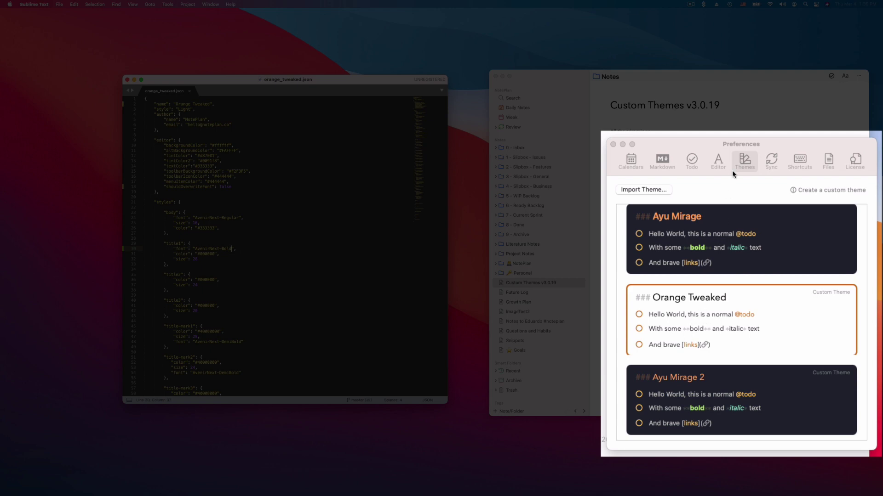
pyautogui.click(699, 316)
pyautogui.click(747, 297)
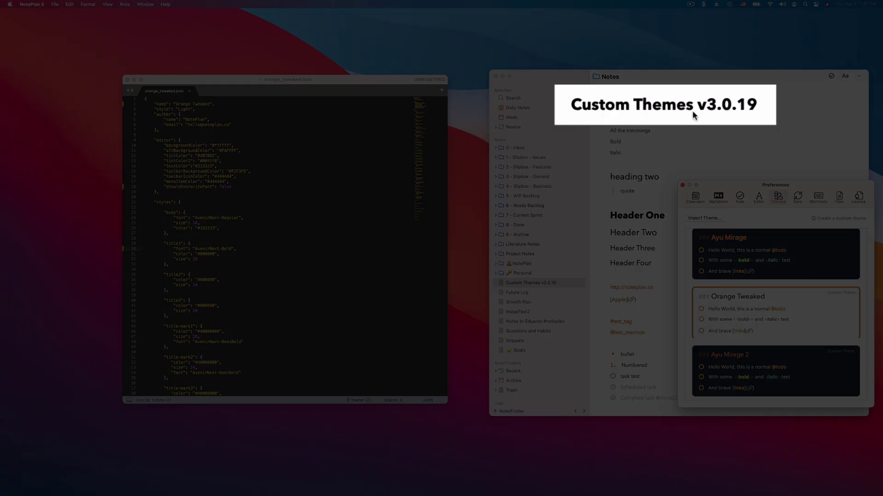
# - Set the editor tintColor to #00FF00 in orange_tweaked.json, save it, and reapply the Orange Tweaked theme in NotePlan
pyautogui.click(303, 282)
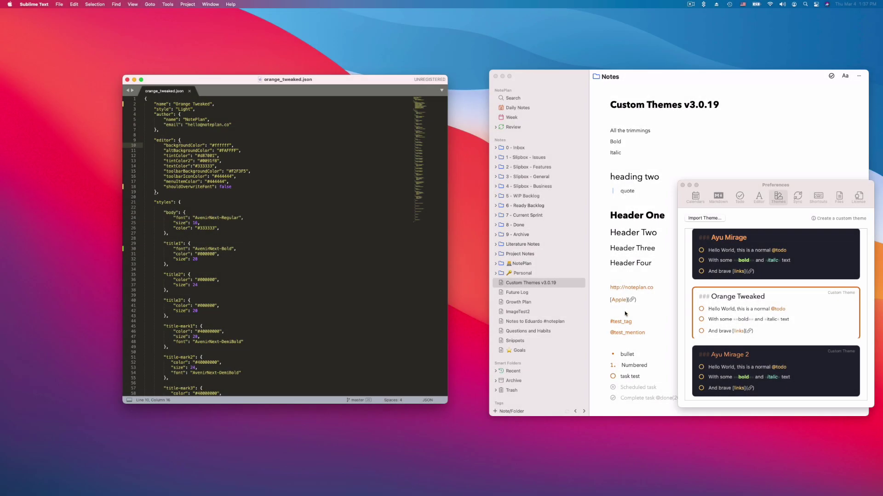
pyautogui.doubleClick(207, 155)
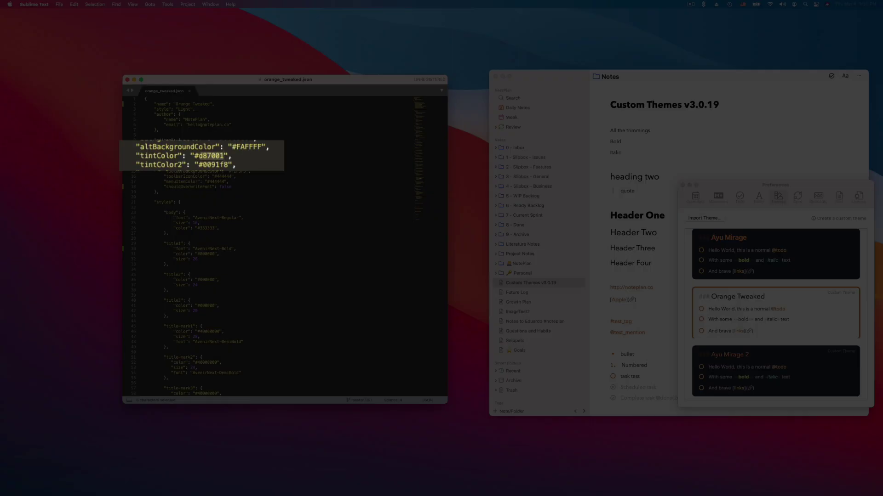
pyautogui.write('00FF00')
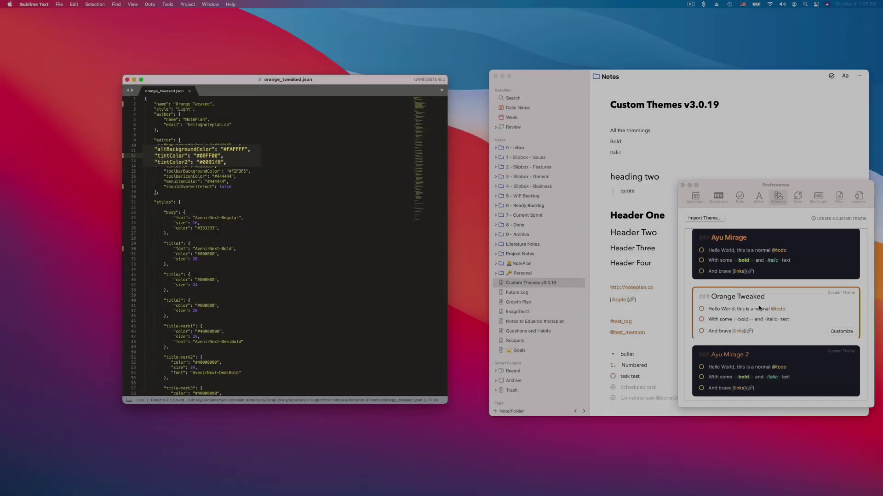
pyautogui.click(759, 309)
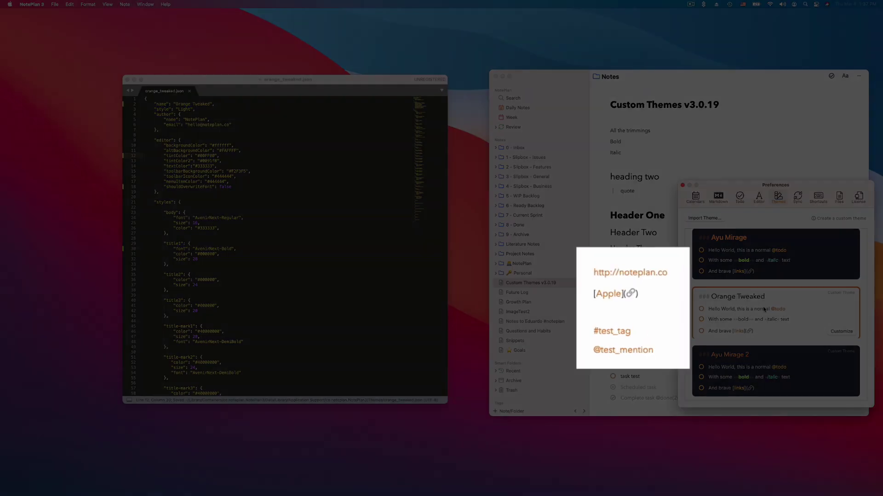
pyautogui.click(761, 309)
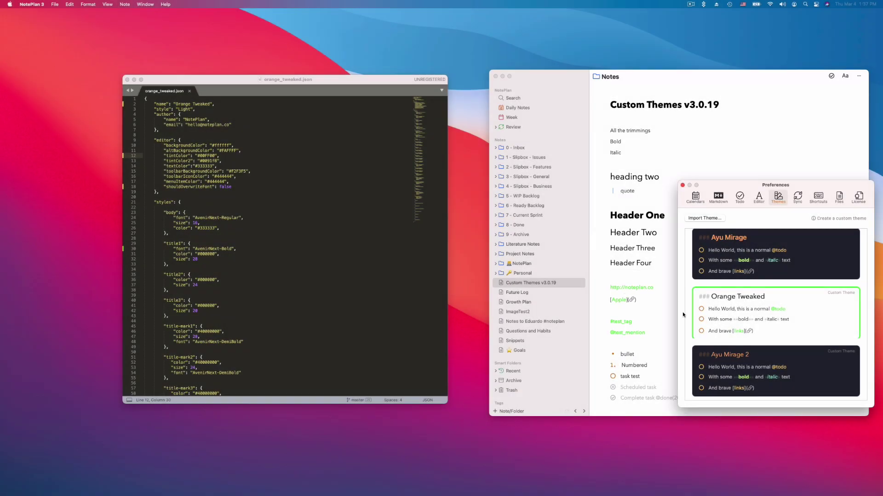
# - Switch to the NotePlan_Themes GitHub repository in Safari, make its window taller and narrower, and move it off the theme file
pyautogui.press('super+Tab')
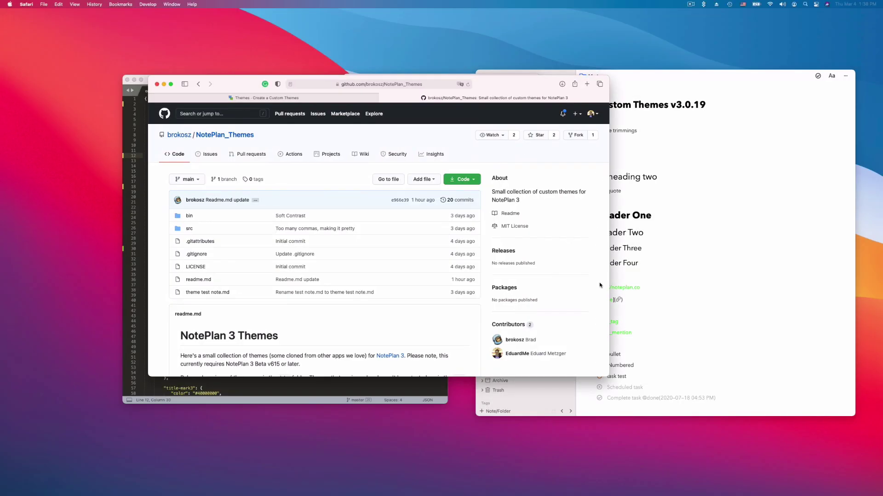
pyautogui.moveTo(608, 376); pyautogui.dragTo(577, 464)
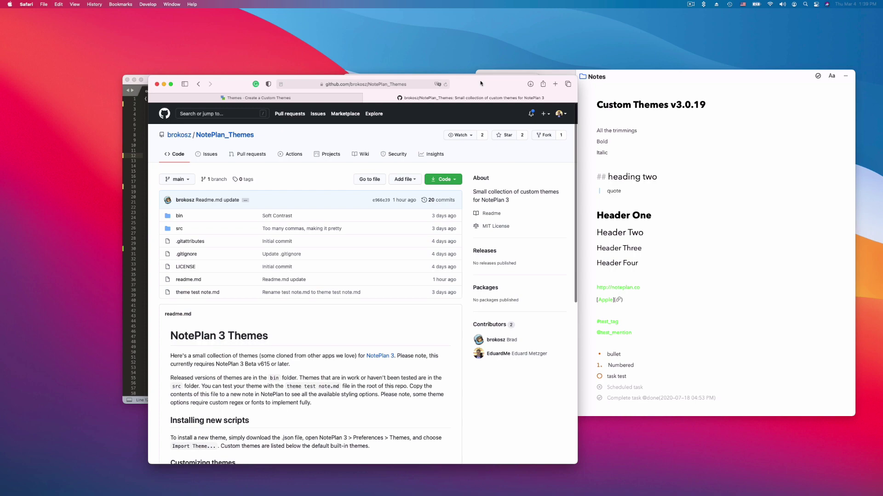
pyautogui.moveTo(480, 83); pyautogui.dragTo(760, 51)
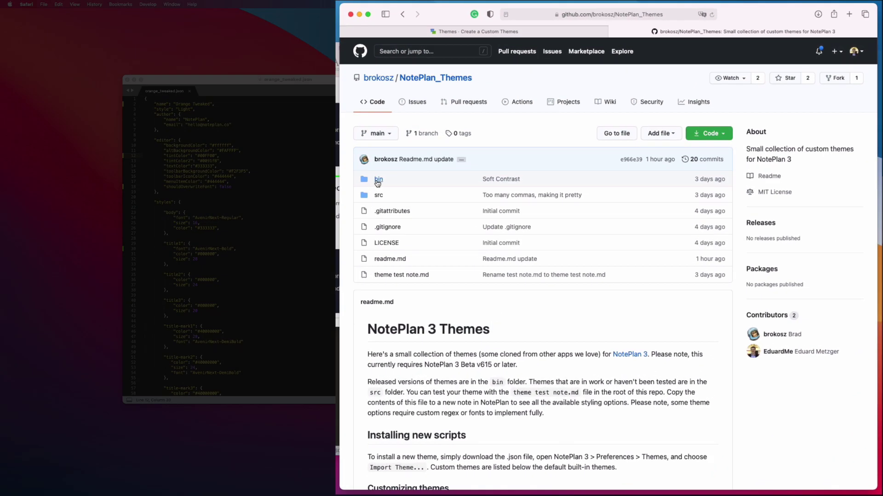
# - Open Panda.json from the repository's bin folder and look through its theme code
pyautogui.click(459, 183)
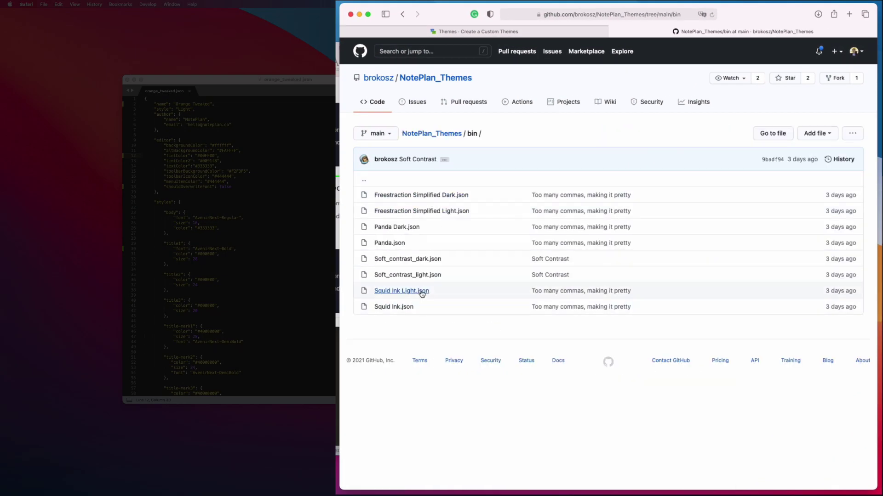
pyautogui.click(390, 244)
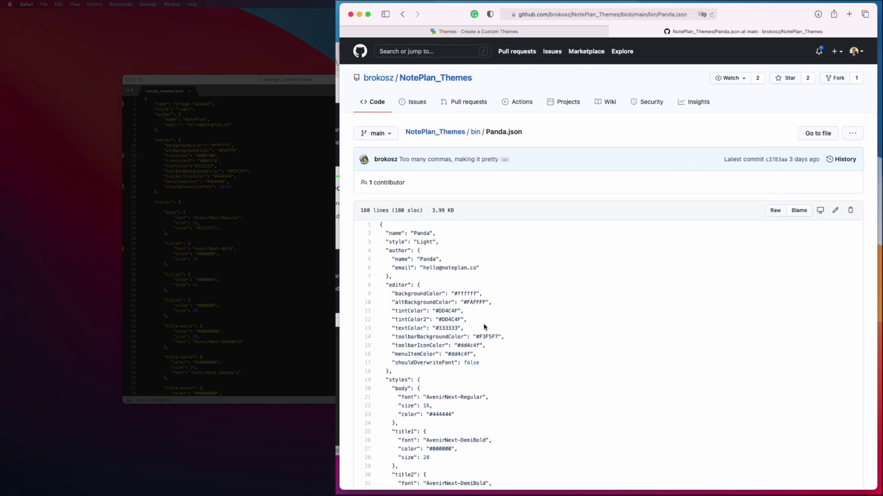
pyautogui.scroll(-12, 485, 326)
pyautogui.scroll(12, 487, 230)
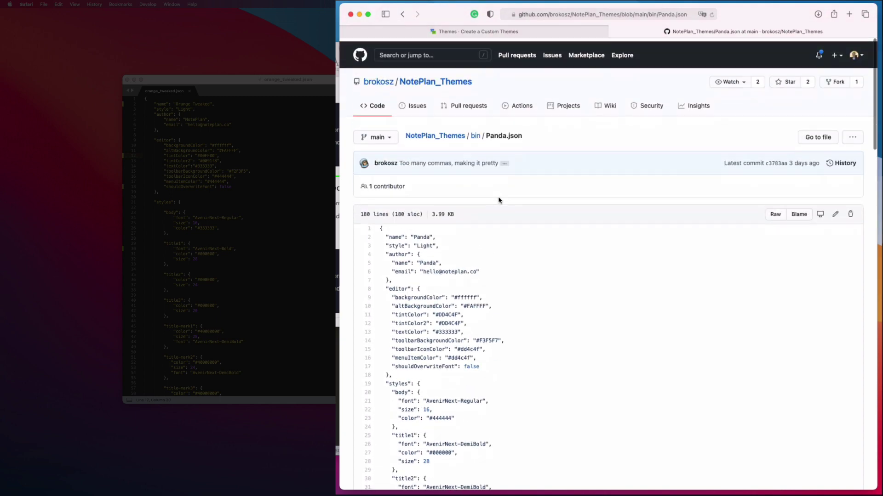
# - Return to the repository's main page and check its code download options without choosing one
pyautogui.press('super+bracketleft')
pyautogui.press('super+bracketleft')
pyautogui.click(709, 133)
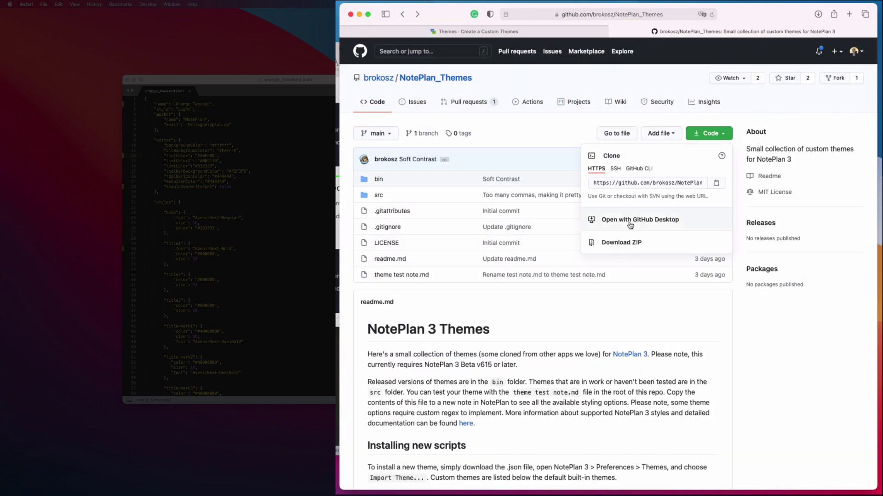
pyautogui.click(570, 311)
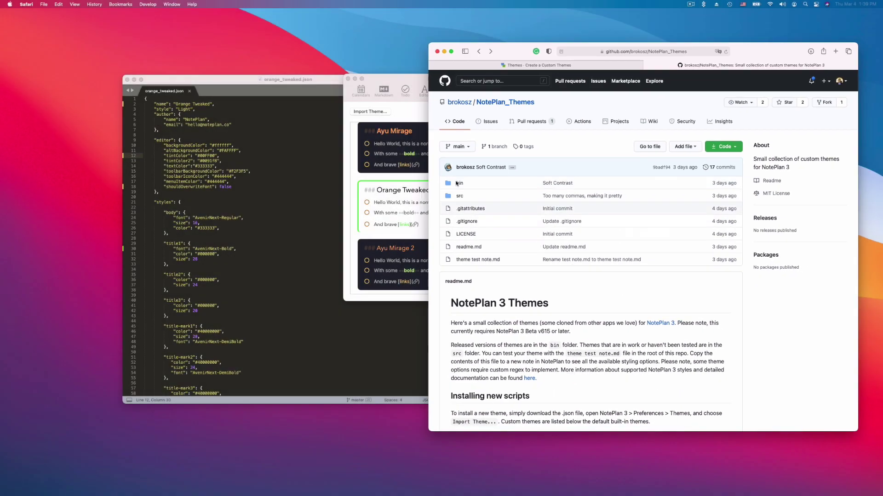
# - Open the custom theme guide from NotePlan's theme preferences and review its JSON File, Style Attributes and Colors sections
pyautogui.click(420, 84)
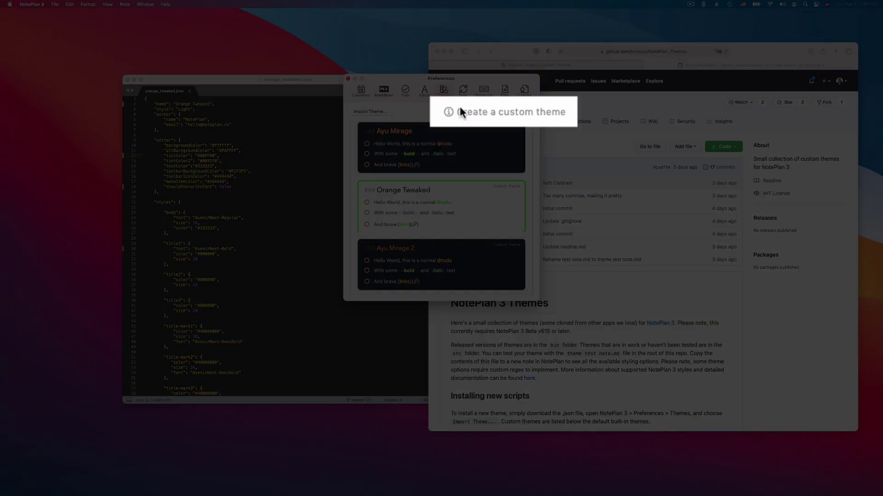
pyautogui.click(497, 112)
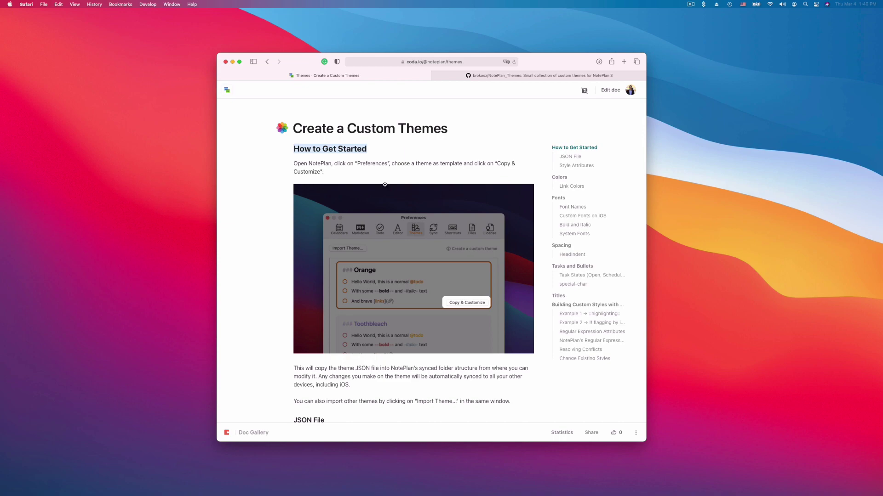
pyautogui.scroll(-10, 384, 226)
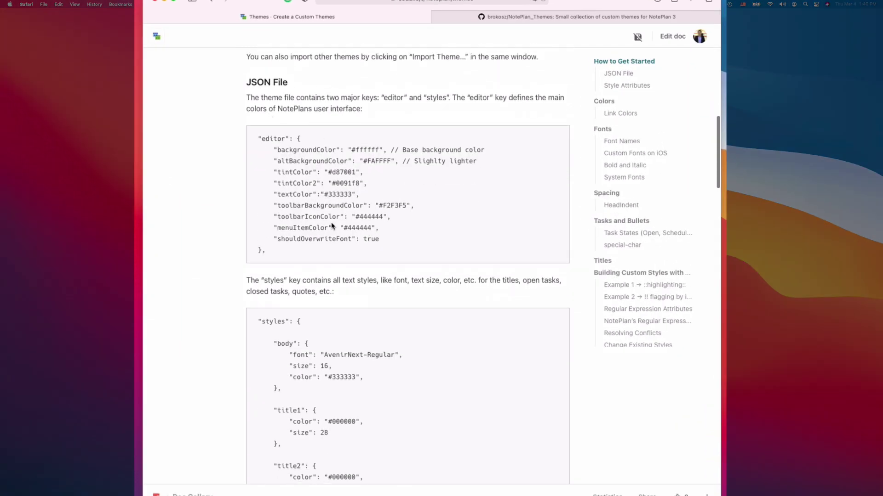
pyautogui.scroll(-1, 341, 241)
pyautogui.scroll(-12, 342, 242)
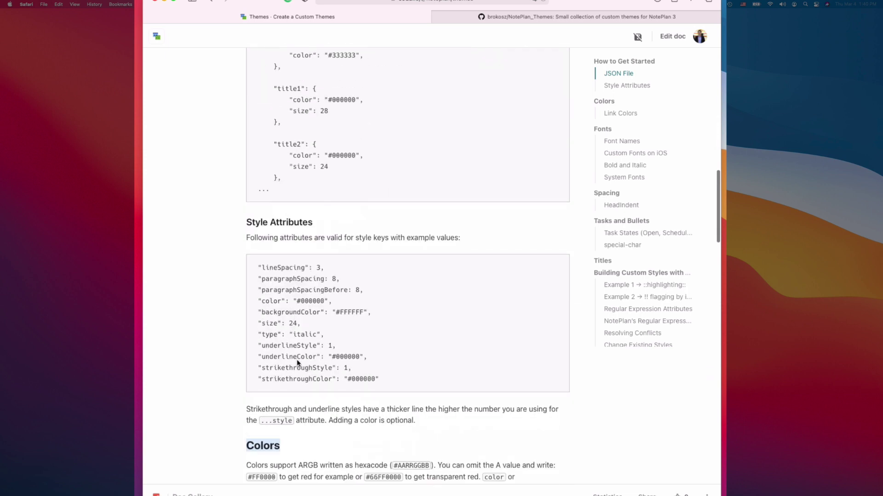
pyautogui.scroll(-2, 295, 363)
pyautogui.scroll(-1, 303, 254)
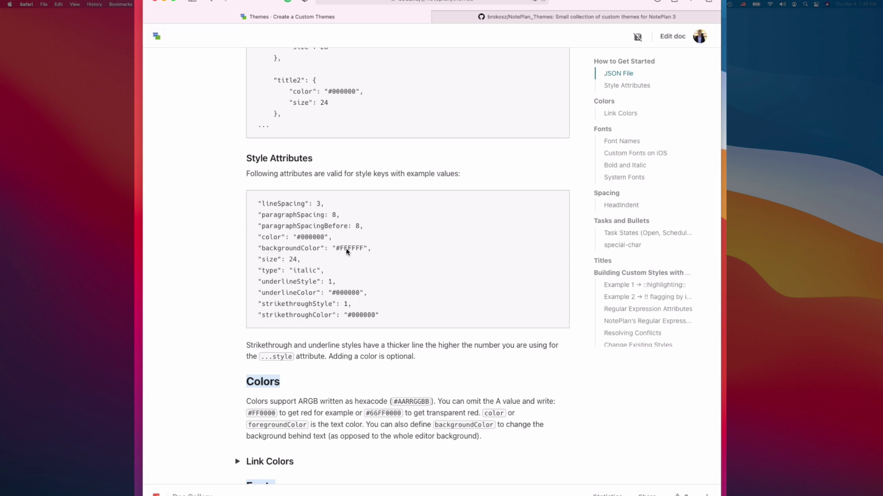
pyautogui.scroll(-1, 299, 262)
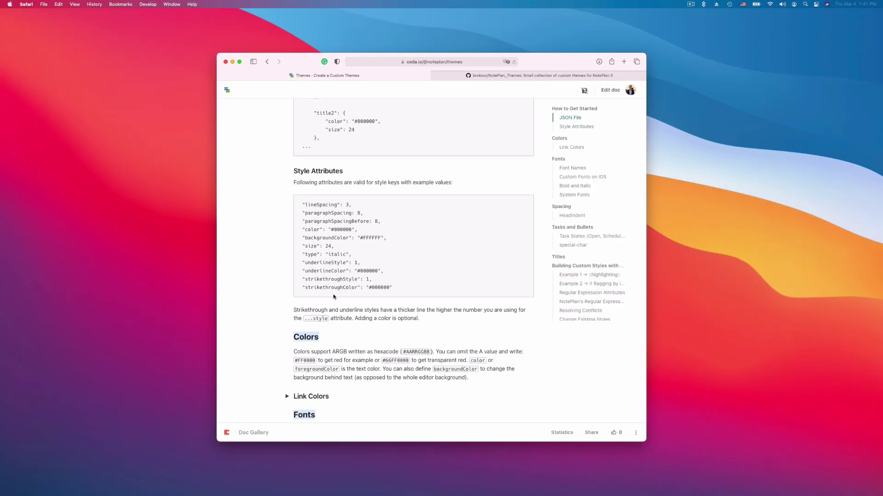
# - Switch to NotePlan, open the theme preferences, and apply a dark theme to the Custom Themes v3.0.19 note
pyautogui.press('super+Tab')
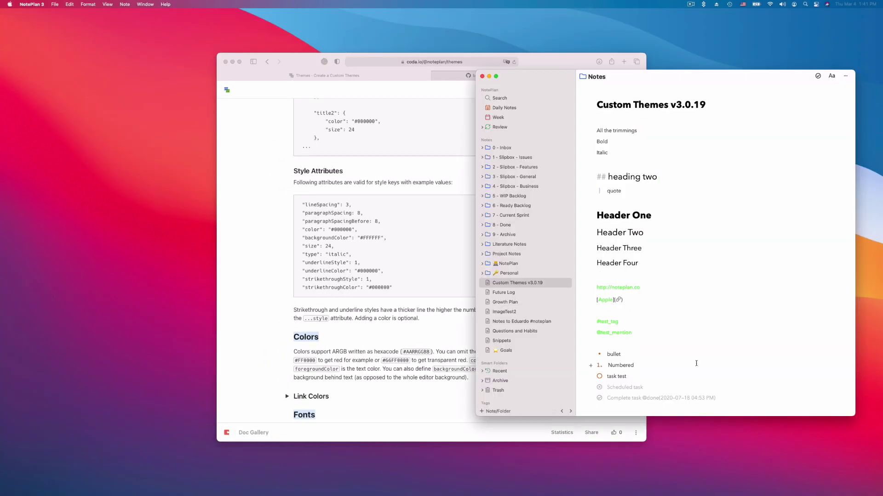
pyautogui.press('super+comma')
pyautogui.moveTo(483, 199)
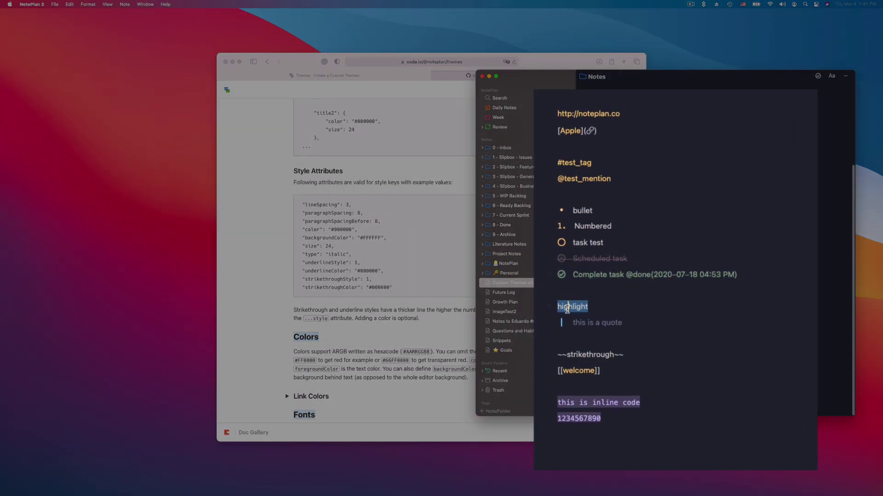
pyautogui.click(571, 308)
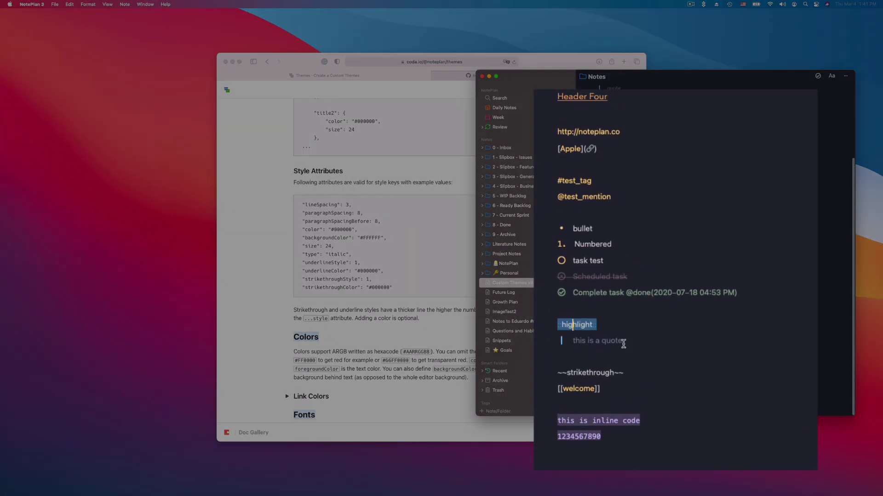
# - Examine how the dark theme styles inline code, highlights, strikethrough, scheduled and completed tasks, and headers in the test note
pyautogui.click(583, 417)
pyautogui.click(572, 443)
pyautogui.click(583, 420)
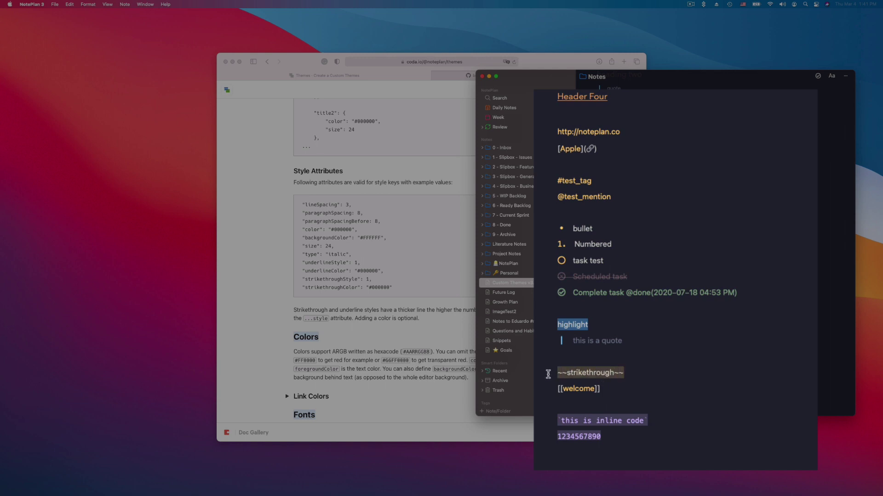
pyautogui.click(615, 297)
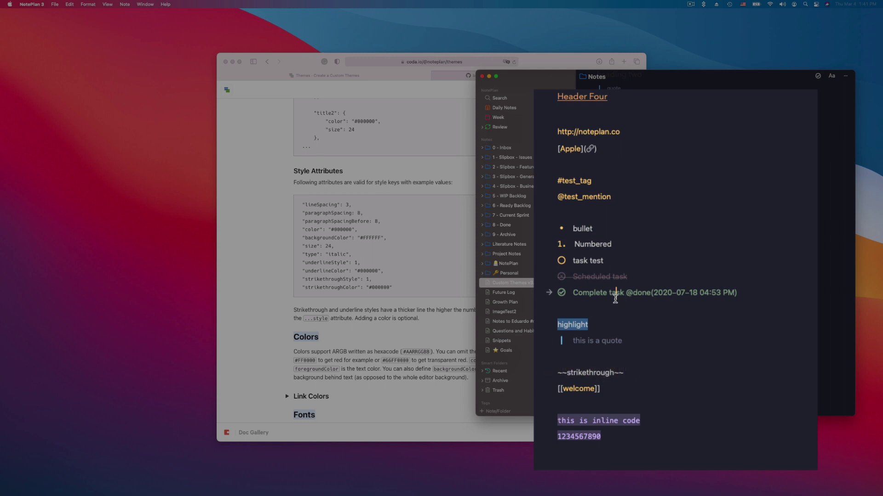
pyautogui.moveTo(577, 294); pyautogui.dragTo(600, 276)
pyautogui.click(610, 301)
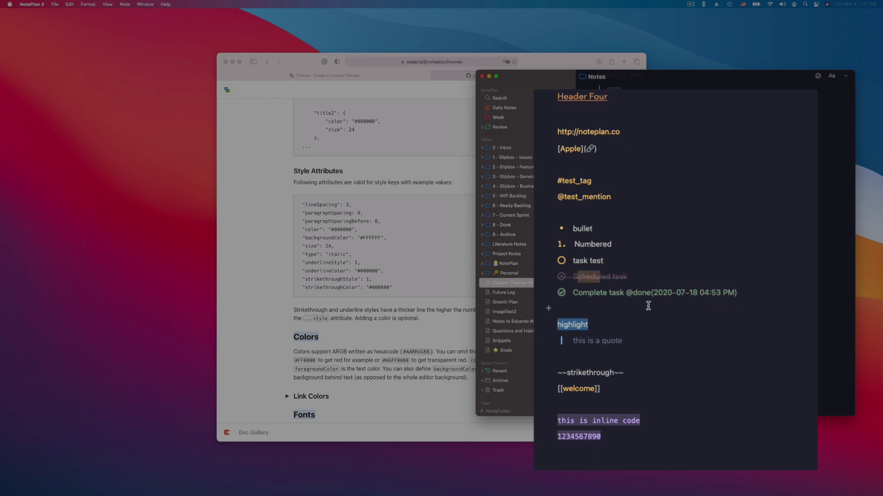
pyautogui.scroll(5, 648, 306)
pyautogui.tripleClick(633, 245)
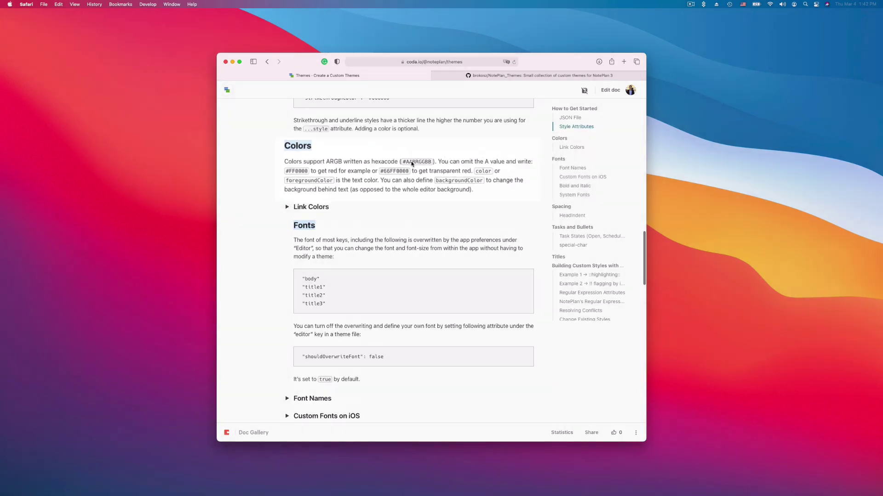
# - Switch to the guide in Safari, read its Link Colors and Font Names sections, and look up Amazon Ember's PostScript name in Font Book
pyautogui.click(287, 207)
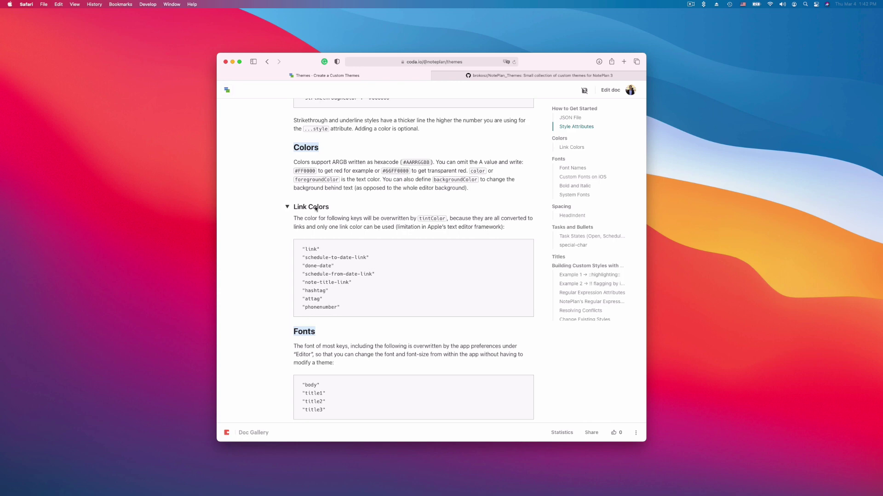
pyautogui.scroll(-1, 316, 214)
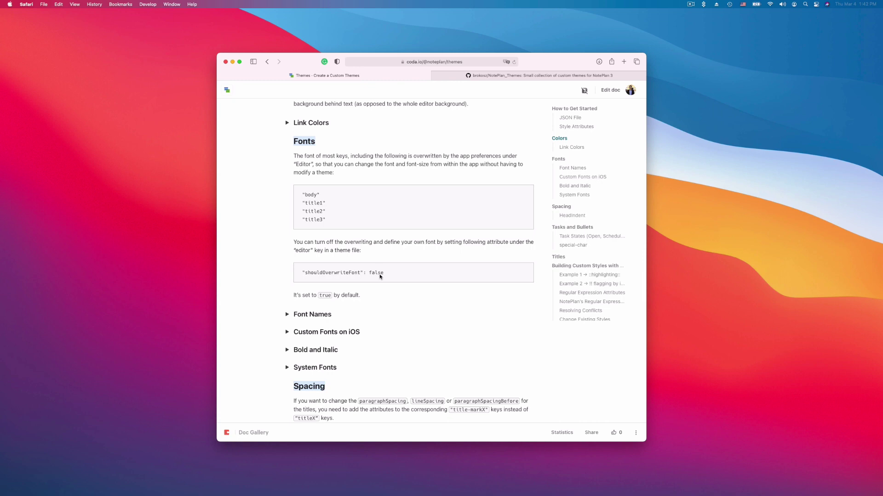
pyautogui.click(286, 315)
pyautogui.scroll(-5, 345, 347)
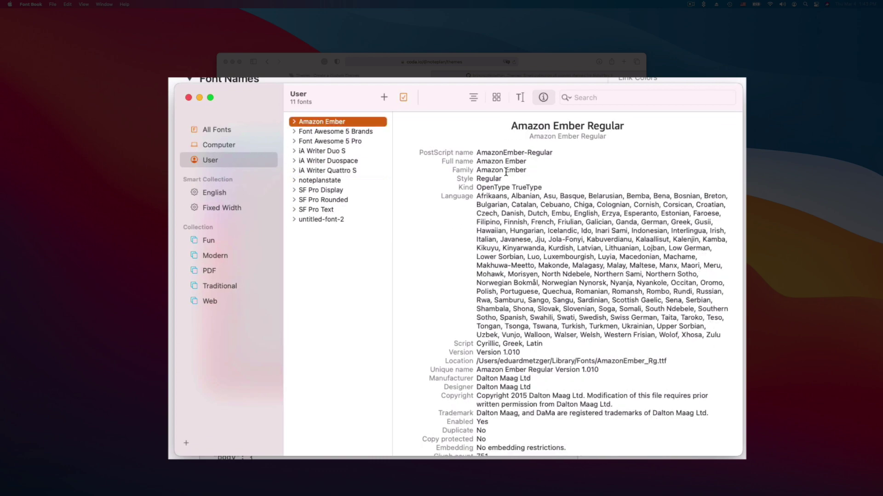
pyautogui.moveTo(476, 153); pyautogui.dragTo(562, 154)
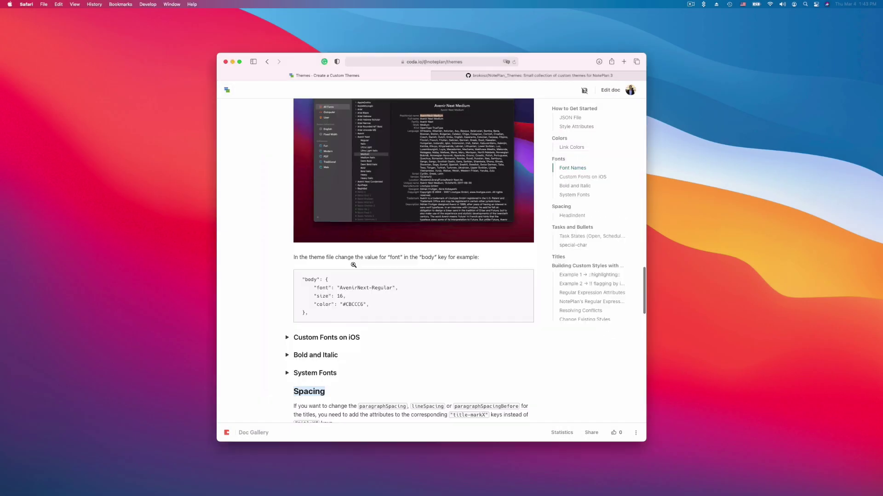
pyautogui.scroll(-2, 354, 265)
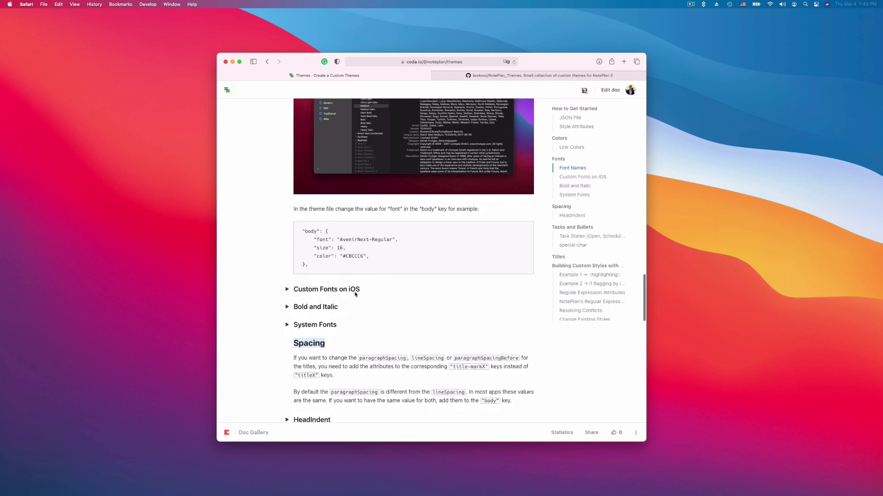
# - Read the guide's Custom Fonts on iOS, Bold and Italic, System Fonts, Spacing and HeadIndent sections
pyautogui.scroll(-1, 355, 294)
pyautogui.click(287, 267)
pyautogui.scroll(-1, 485, 261)
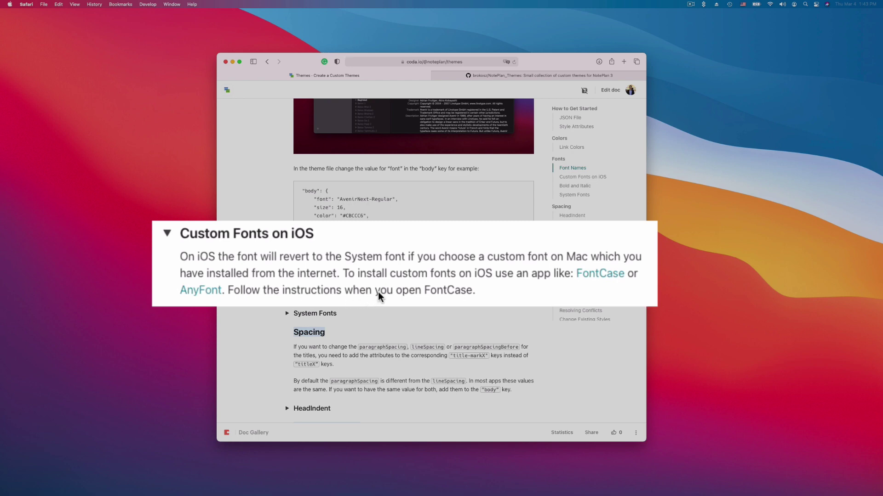
pyautogui.scroll(-2, 382, 277)
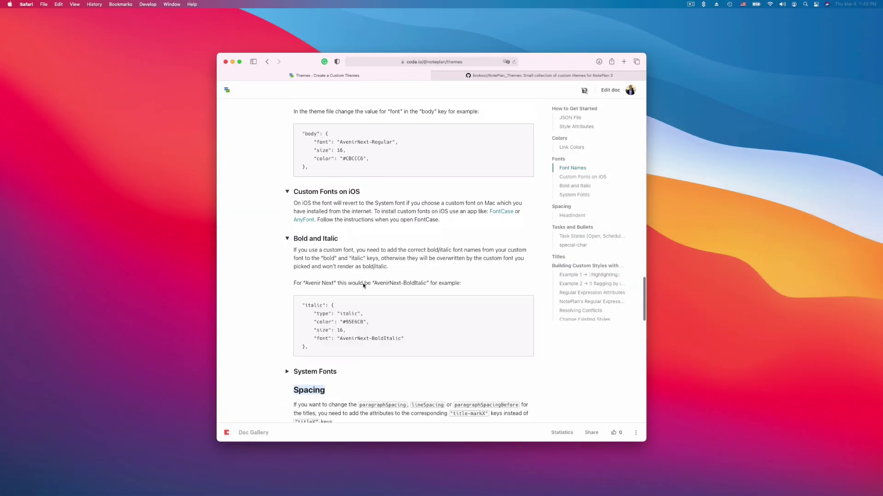
pyautogui.scroll(-3, 363, 285)
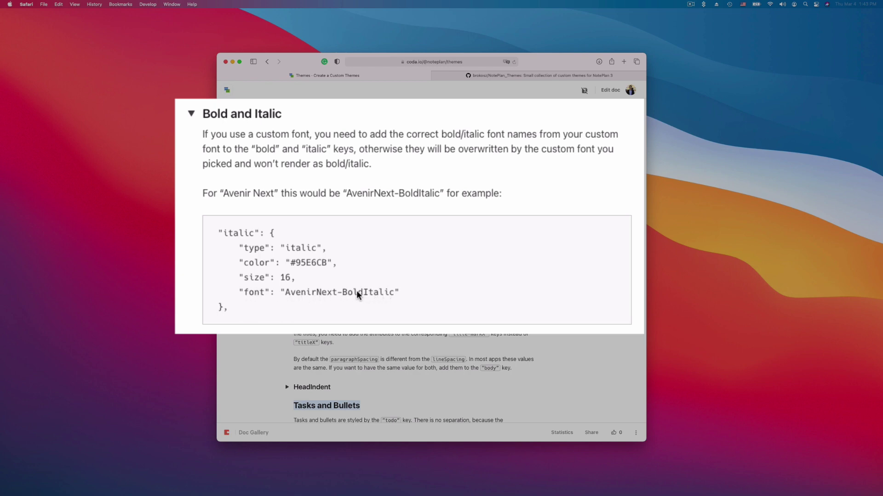
pyautogui.scroll(-2, 364, 285)
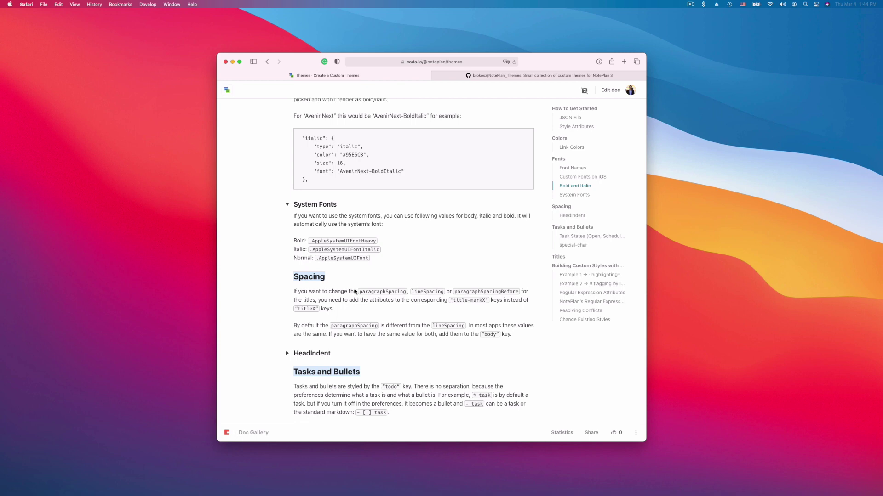
pyautogui.scroll(-3, 355, 291)
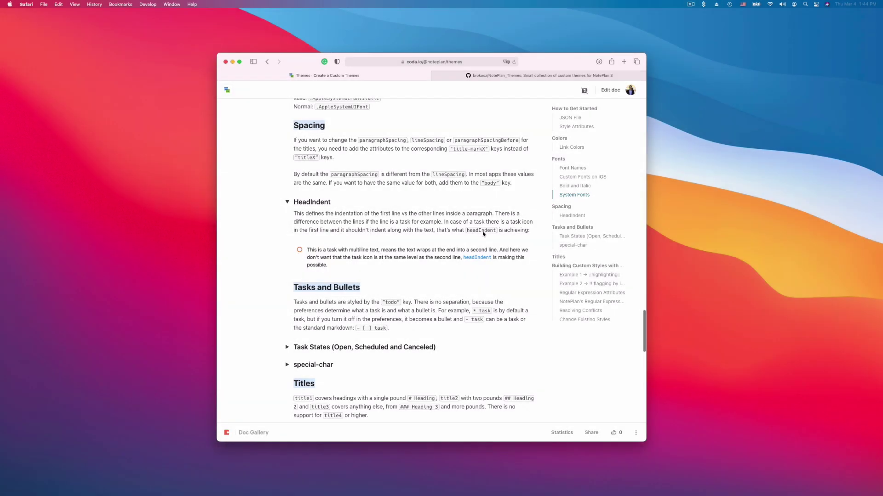
# - Read the guide's Tasks and Bullets section, expanding the Task States and special-char topics
pyautogui.scroll(-5, 309, 252)
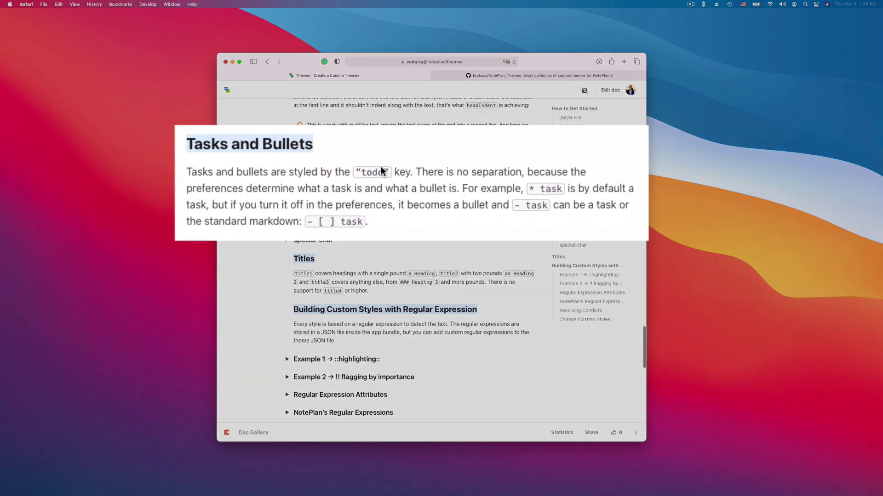
pyautogui.click(287, 193)
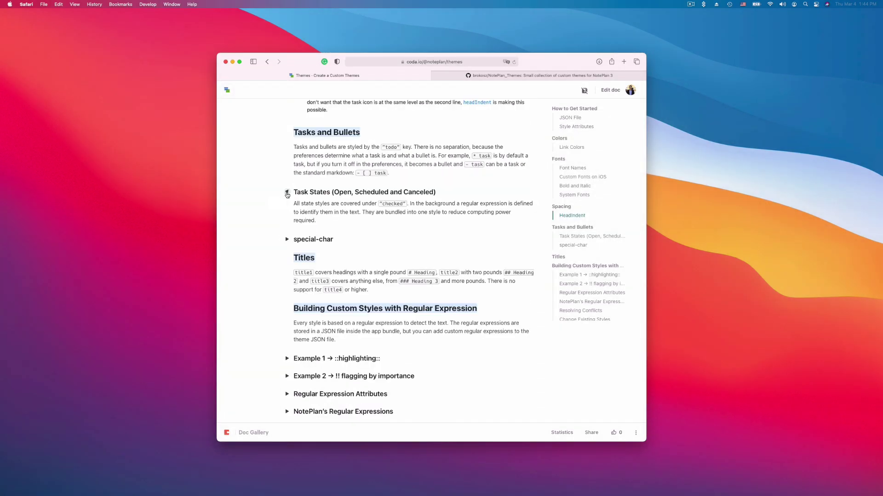
pyautogui.scroll(-1, 328, 223)
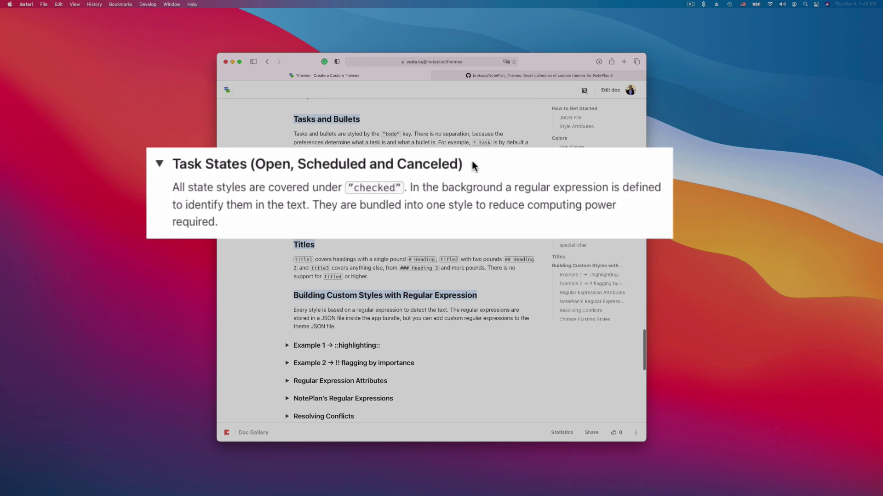
pyautogui.moveTo(376, 186); pyautogui.dragTo(402, 189)
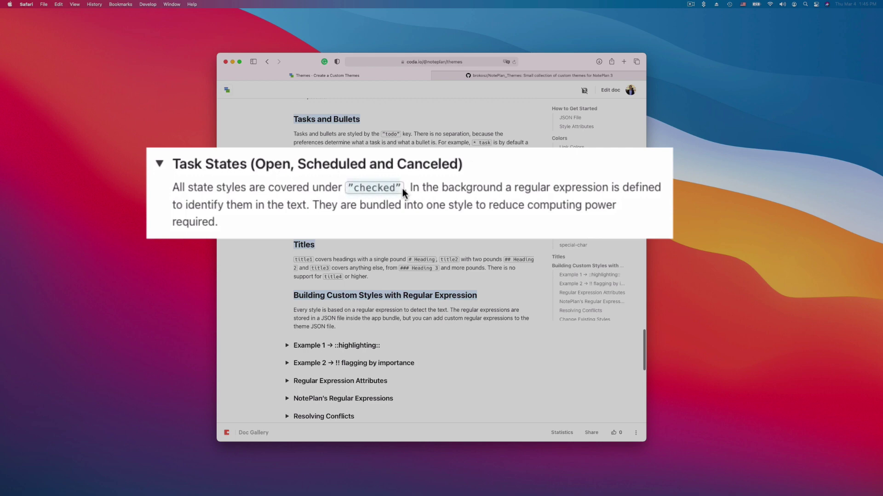
pyautogui.scroll(-2, 398, 218)
pyautogui.click(287, 192)
pyautogui.scroll(-1, 342, 217)
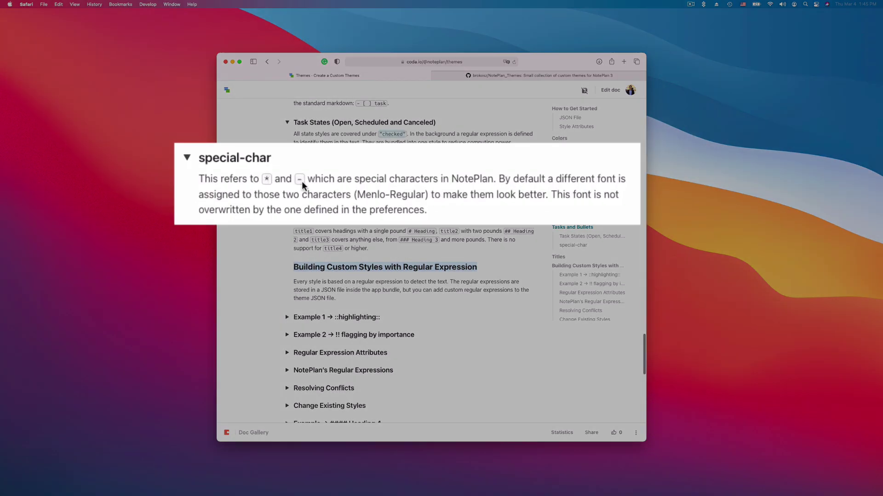
# - Read the guide's Titles section and expand the #### Heading 4 example under Building Custom Styles with Regular Expression
pyautogui.scroll(-3, 319, 179)
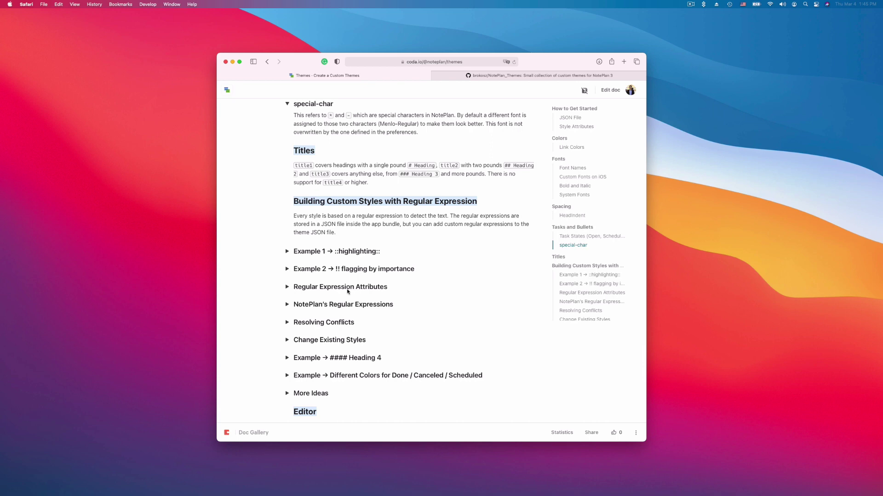
pyautogui.scroll(-1, 347, 292)
pyautogui.scroll(-1, 359, 329)
pyautogui.click(297, 341)
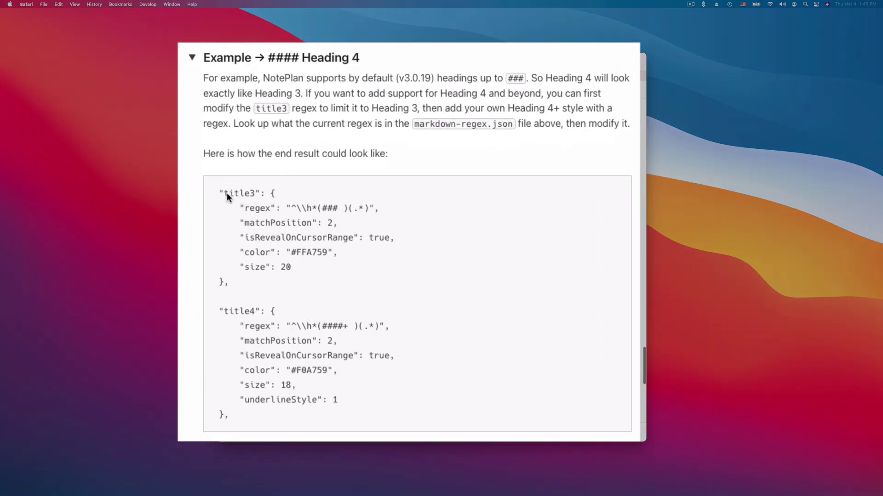
# - Switch to NotePlan and open the Ayu Mirage 2 custom theme's JSON file from the theme preferences
pyautogui.press('super+Tab')
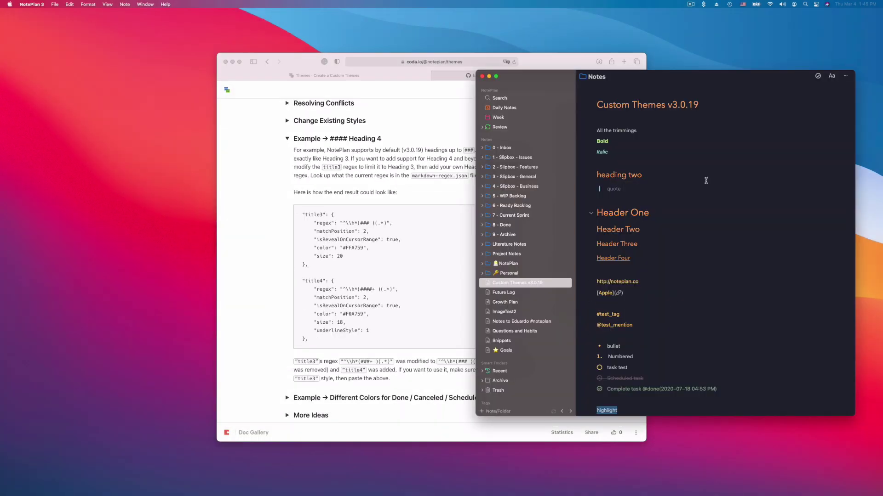
pyautogui.press('super+comma')
pyautogui.moveTo(417, 261)
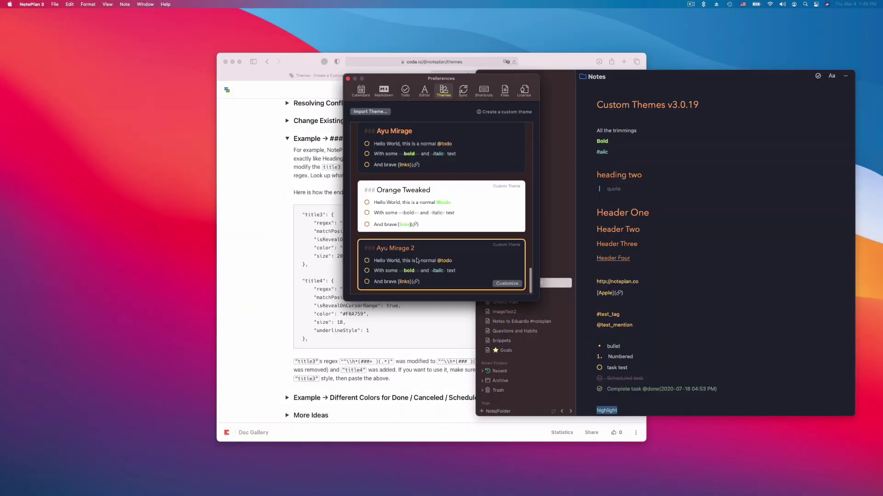
pyautogui.click(507, 284)
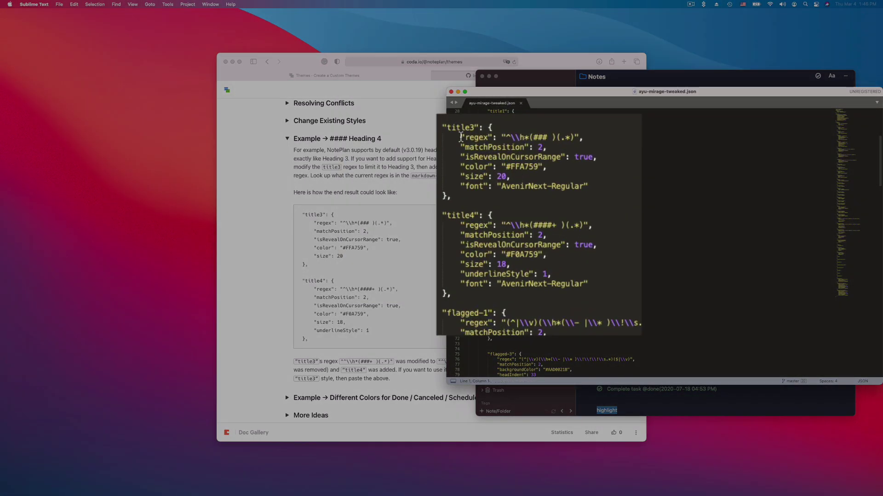
# - Examine the regex of the title3 style and the regex of the custom title4 style in ayu-mirage-tweaked.json
pyautogui.moveTo(461, 136); pyautogui.dragTo(584, 137)
pyautogui.scroll(1, 506, 207)
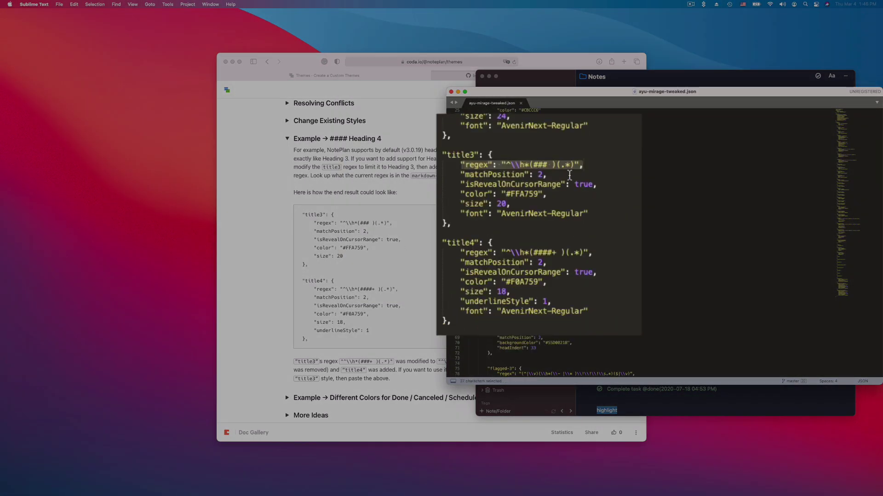
pyautogui.click(549, 163)
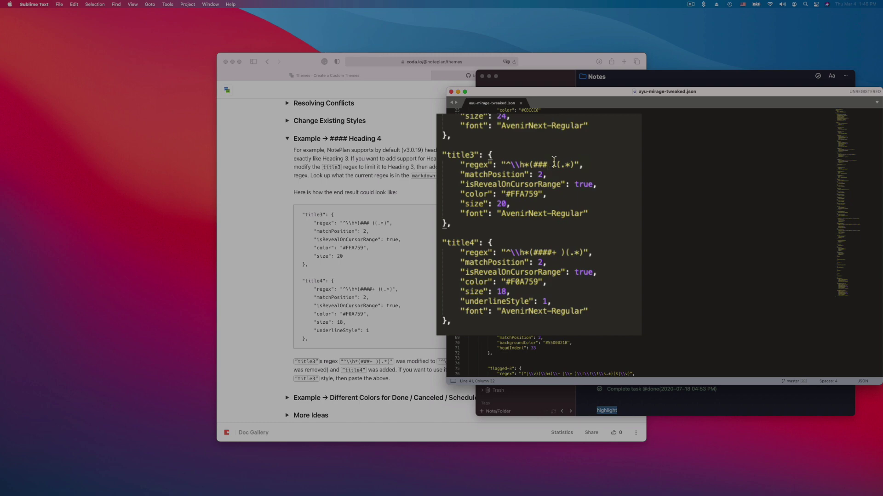
pyautogui.moveTo(441, 244); pyautogui.dragTo(493, 243)
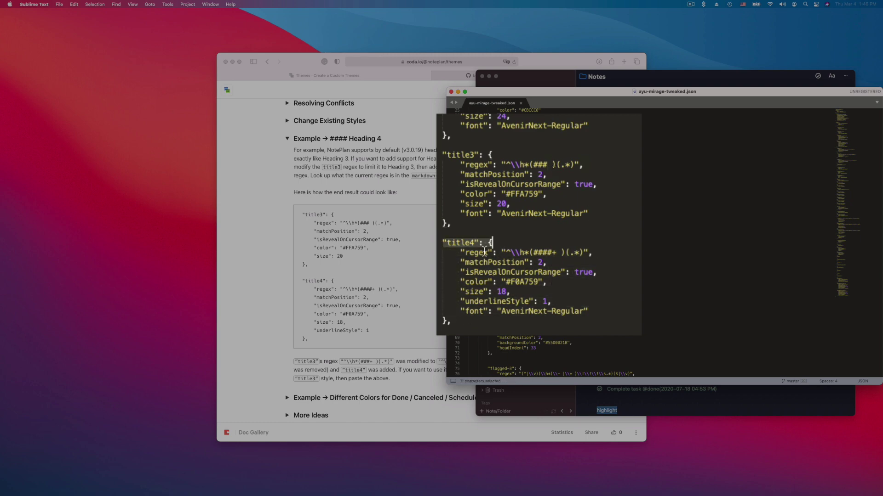
pyautogui.moveTo(460, 252); pyautogui.dragTo(610, 252)
pyautogui.click(563, 261)
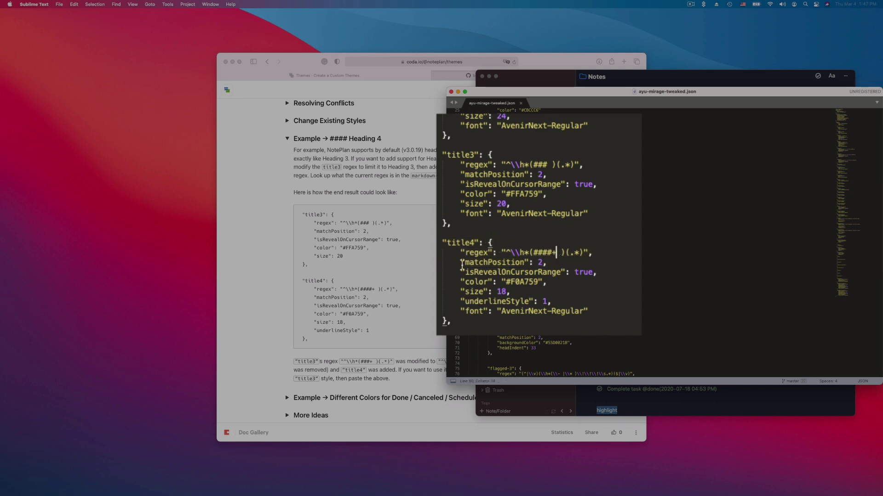
# - Examine how title4's matchPosition and isRevealOnCursorRange attributes relate to the groups in its regex
pyautogui.moveTo(461, 262); pyautogui.dragTo(547, 263)
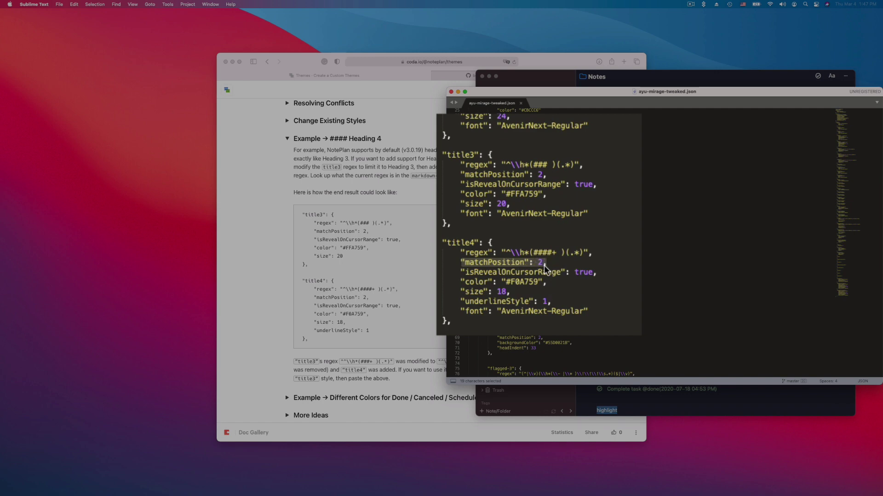
pyautogui.moveTo(531, 253); pyautogui.dragTo(581, 253)
pyautogui.click(568, 254)
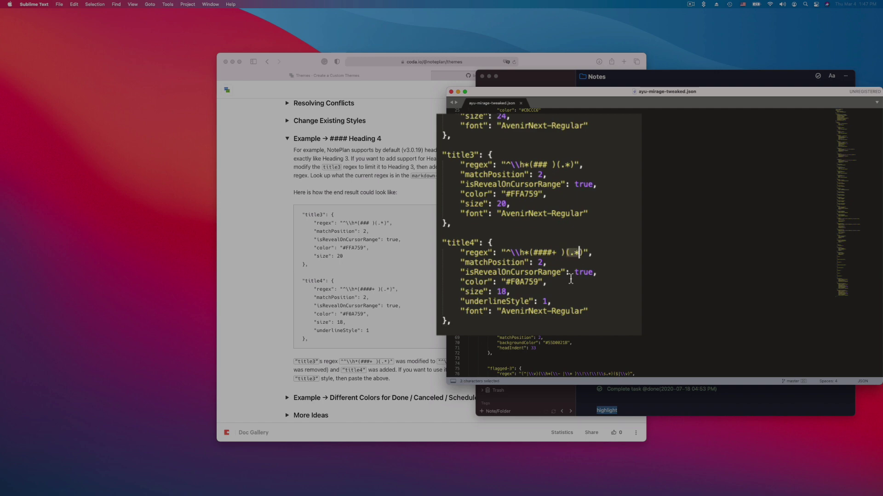
pyautogui.hotkey('shift', 'Right')
pyautogui.moveTo(465, 272); pyautogui.dragTo(605, 272)
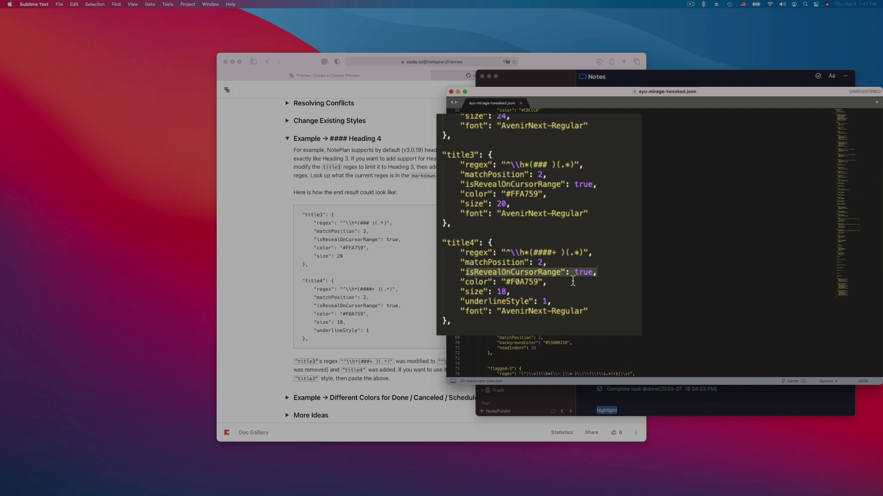
pyautogui.click(521, 282)
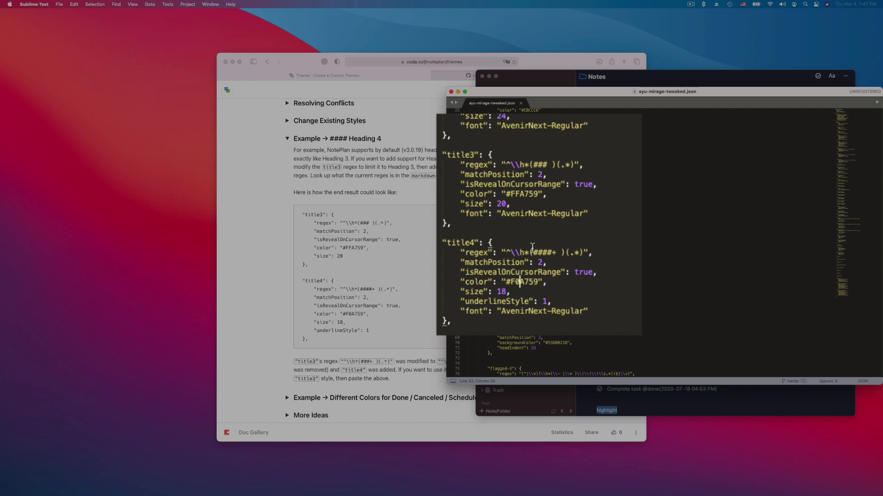
pyautogui.moveTo(530, 252); pyautogui.dragTo(566, 251)
pyautogui.click(561, 236)
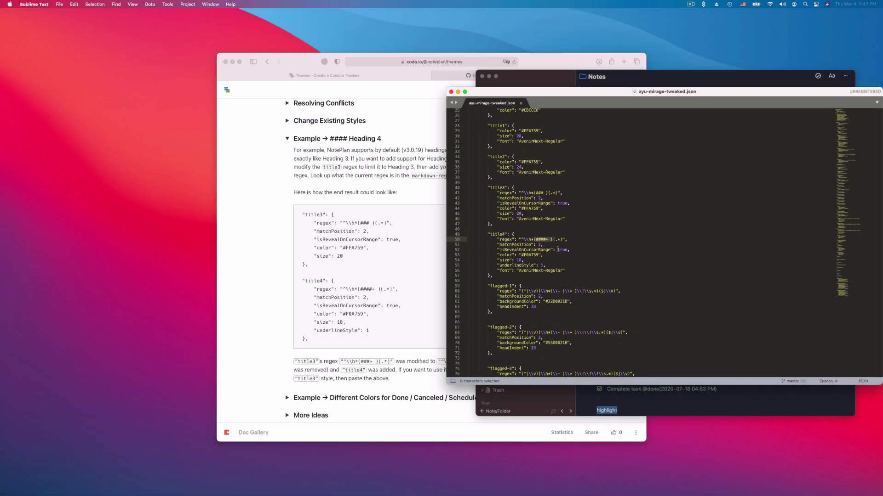
# - Compare the title1 and title2 styles with title3 and its regex line in the theme file
pyautogui.scroll(6, 561, 237)
pyautogui.moveTo(487, 249); pyautogui.dragTo(512, 250)
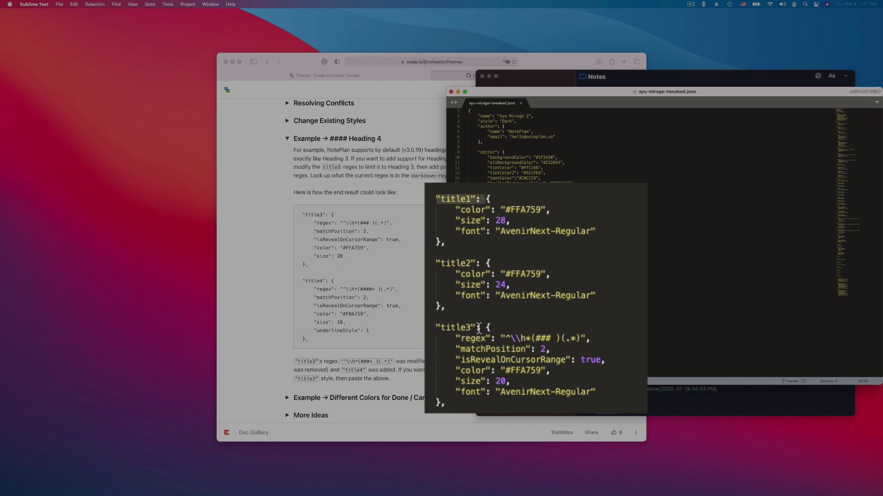
pyautogui.click(561, 197)
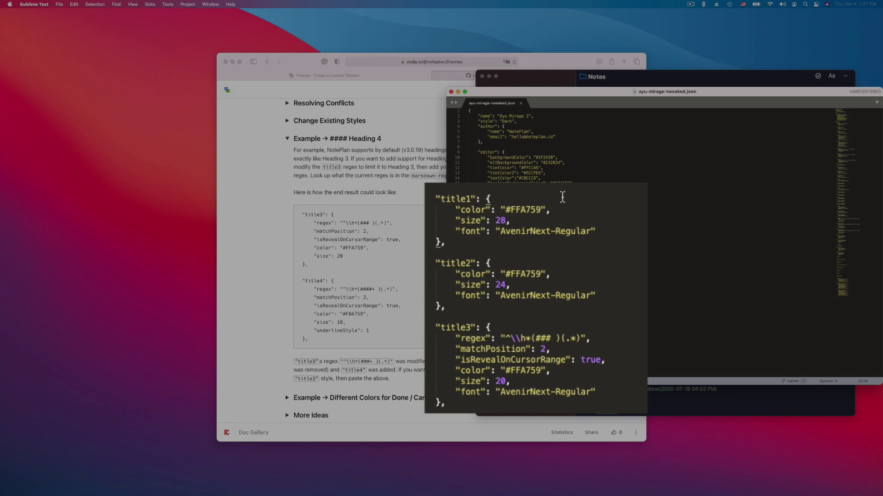
pyautogui.scroll(-1, 546, 300)
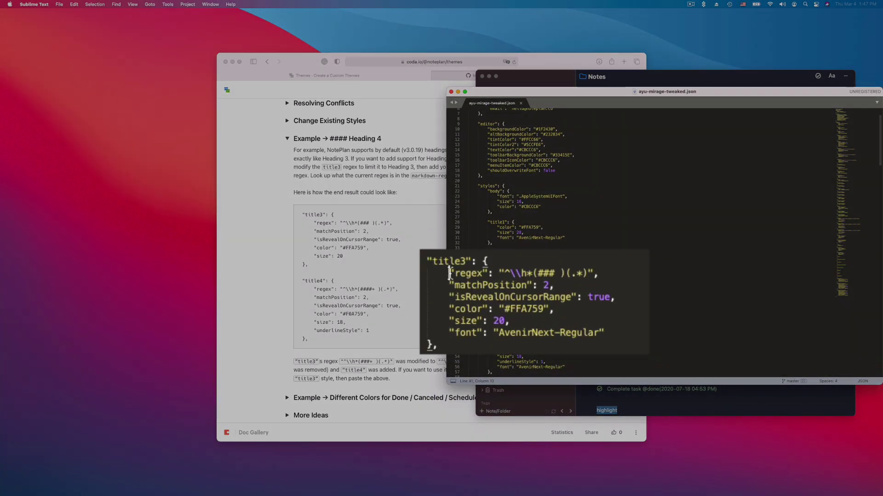
pyautogui.moveTo(497, 290); pyautogui.dragTo(564, 290)
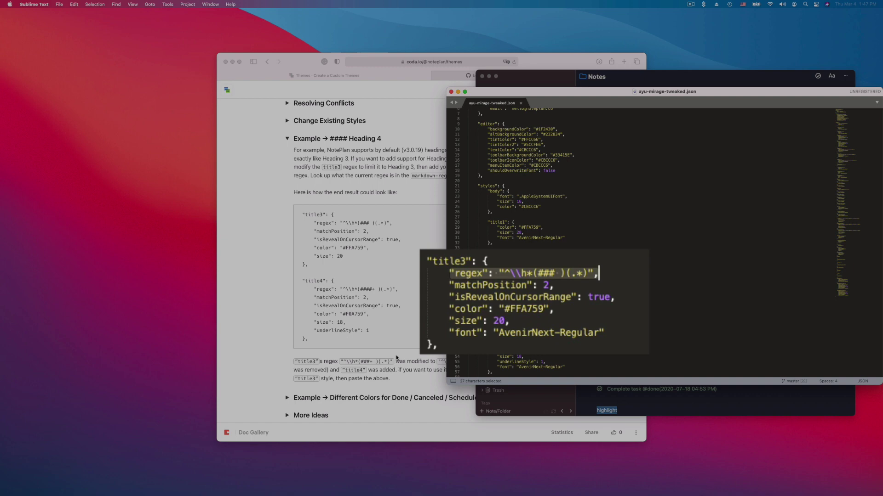
# - Return to the guide in Safari and open markdown-regex.json from the NotePlan's Regular Expressions topic
pyautogui.click(403, 373)
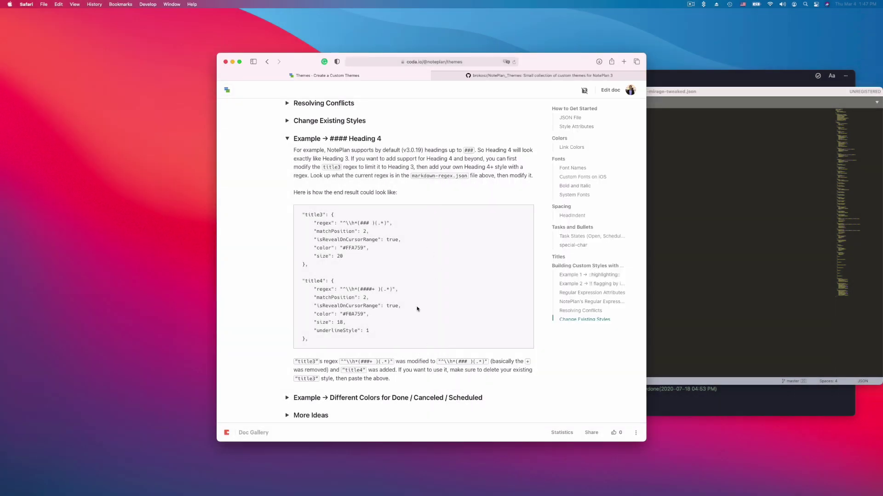
pyautogui.scroll(4, 337, 257)
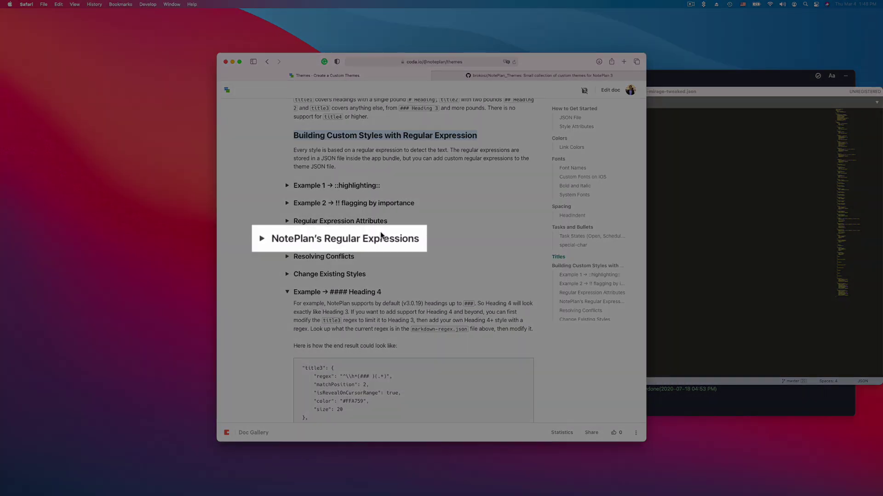
pyautogui.click(288, 241)
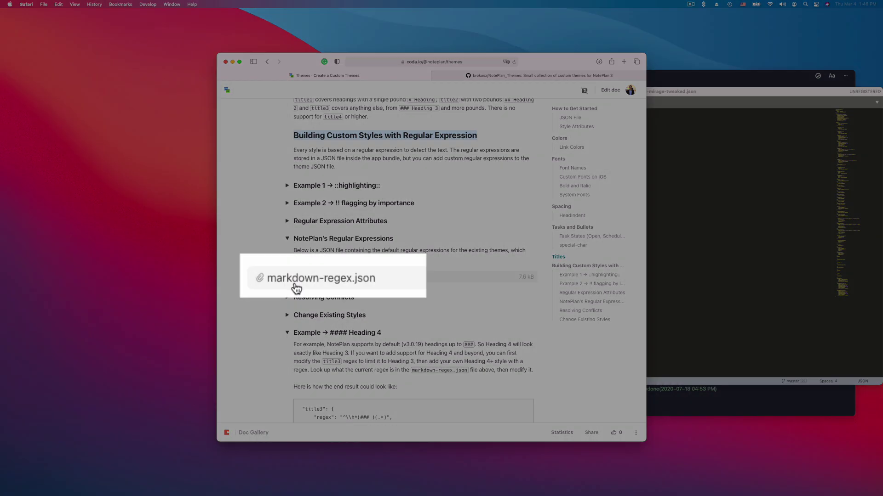
pyautogui.click(336, 279)
# - Examine the default regular expressions in markdown-regex.json, from the title1 style to the checked style
pyautogui.scroll(-10, 580, 274)
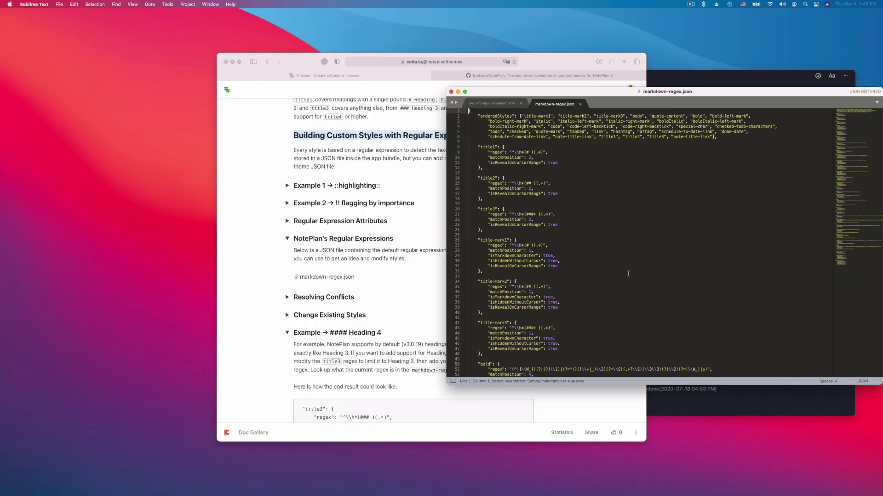
pyautogui.scroll(10, 629, 273)
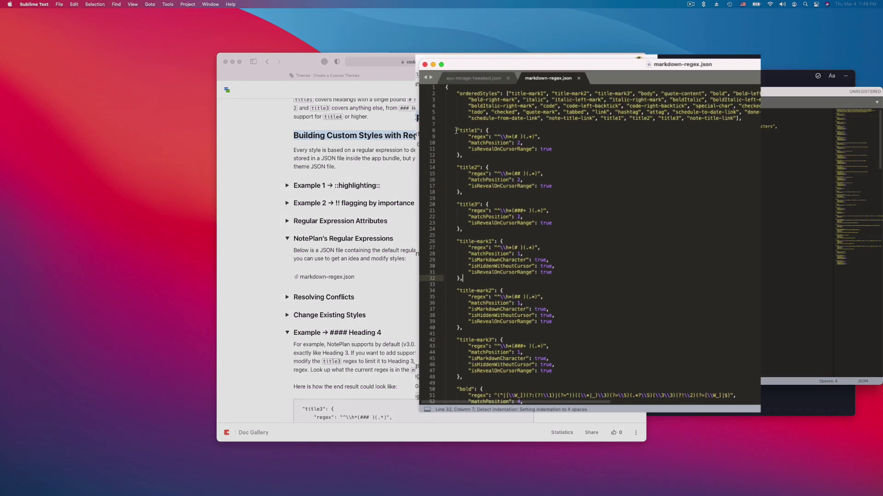
pyautogui.moveTo(478, 148); pyautogui.dragTo(505, 147)
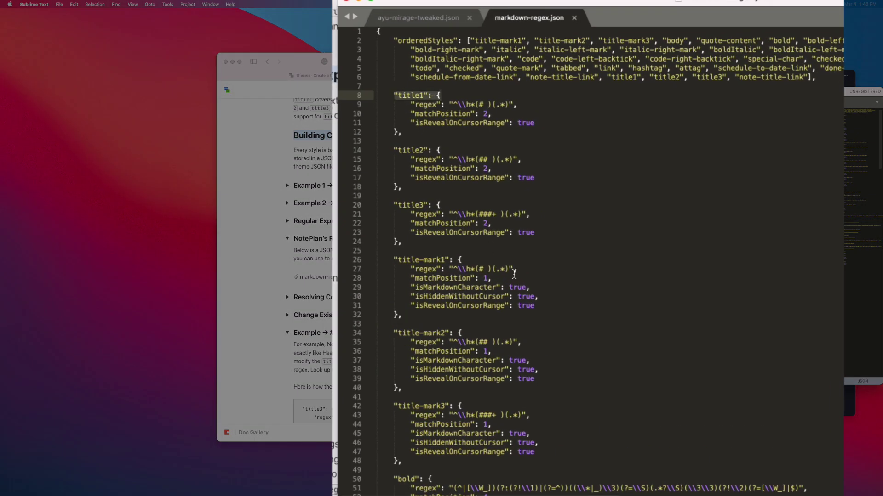
pyautogui.scroll(-20, 513, 274)
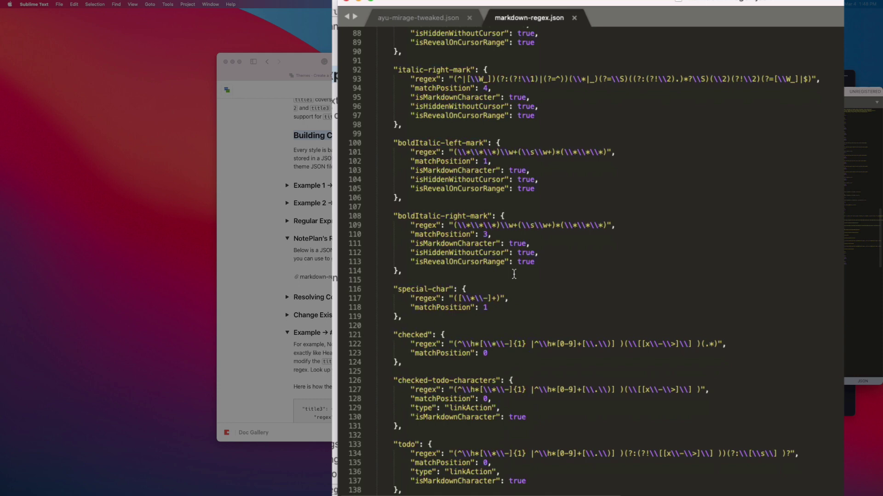
pyautogui.scroll(-6, 514, 274)
pyautogui.moveTo(395, 149); pyautogui.dragTo(360, 153)
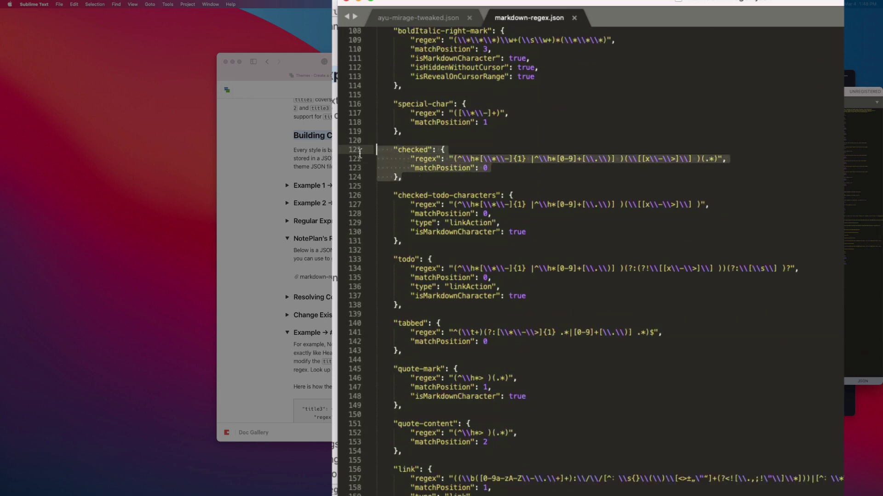
# - Return to ayu-mirage-tweaked.json and locate the separate checked, checked-canceled and checked-scheduled styles
pyautogui.scroll(2, 474, 175)
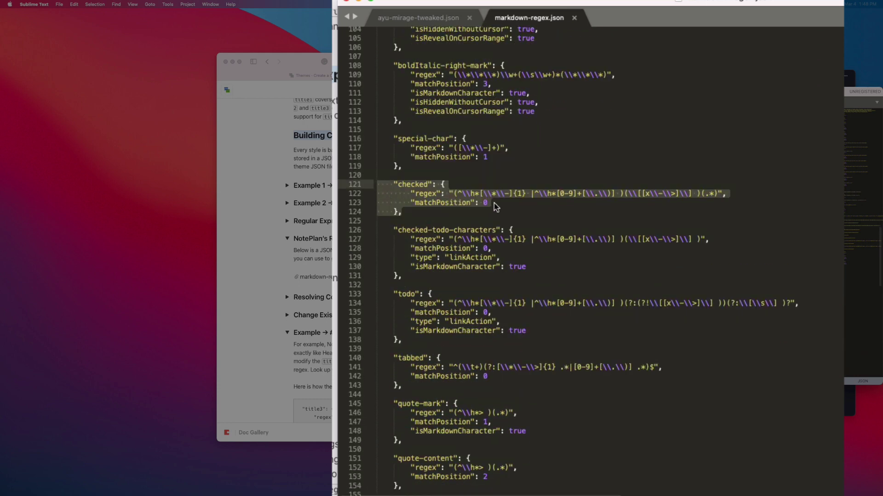
pyautogui.click(400, 20)
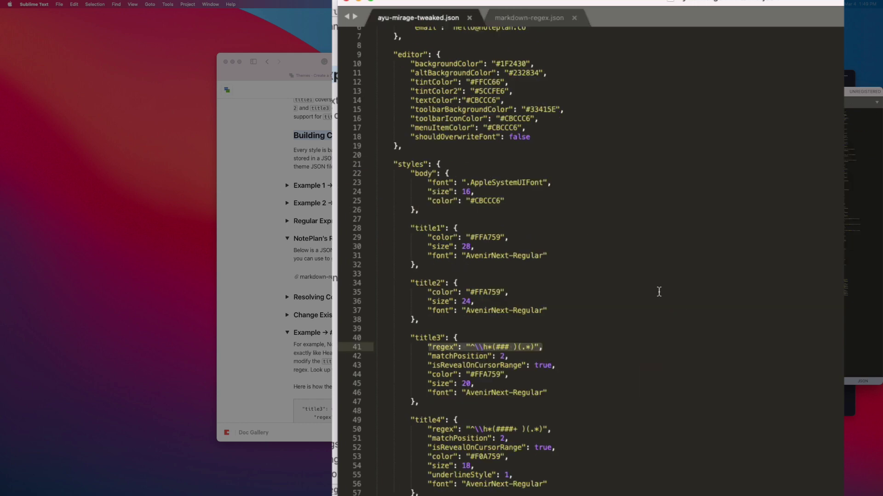
pyautogui.scroll(-8, 660, 292)
pyautogui.scroll(-20, 660, 294)
pyautogui.scroll(1, 482, 200)
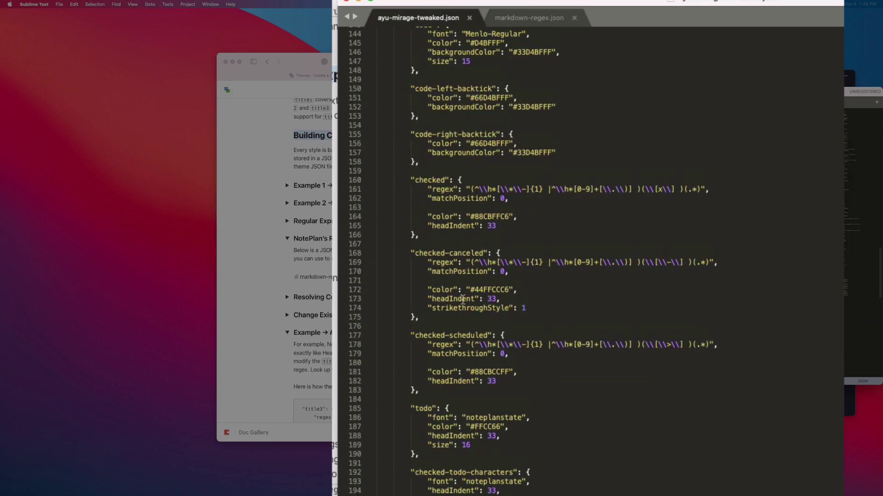
pyautogui.moveTo(409, 254); pyautogui.dragTo(418, 317)
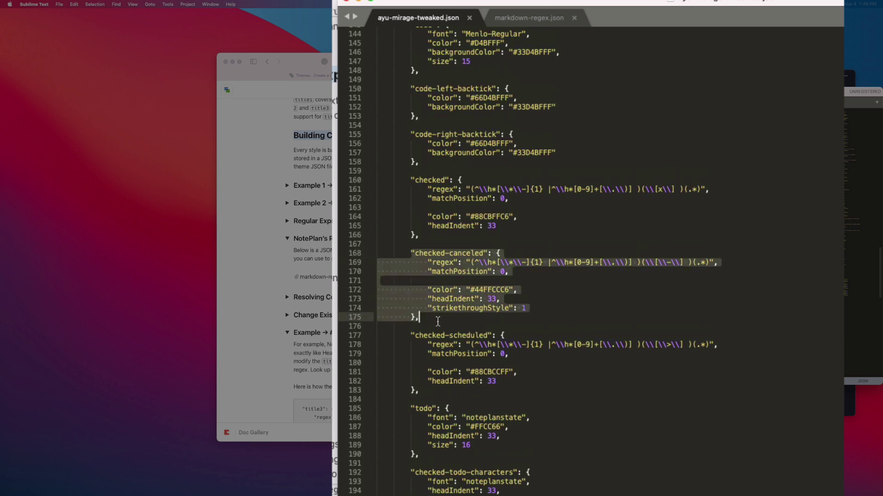
pyautogui.moveTo(422, 391); pyautogui.dragTo(408, 335)
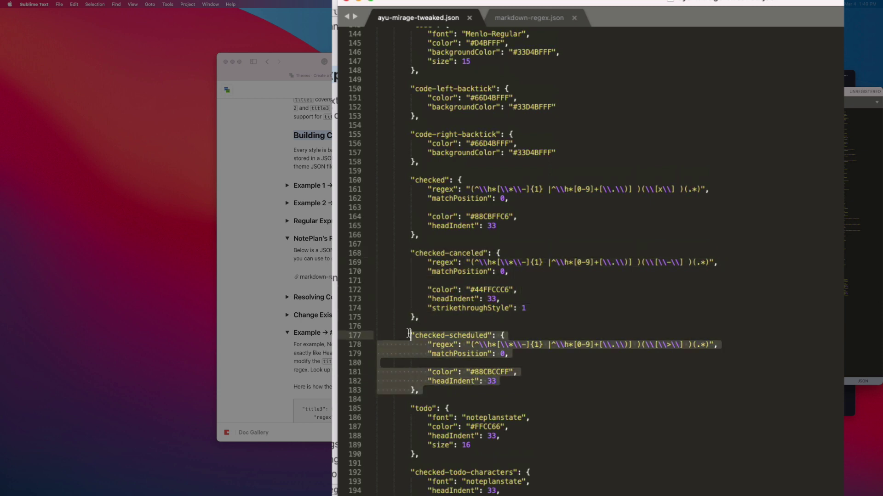
pyautogui.moveTo(420, 235); pyautogui.dragTo(377, 171)
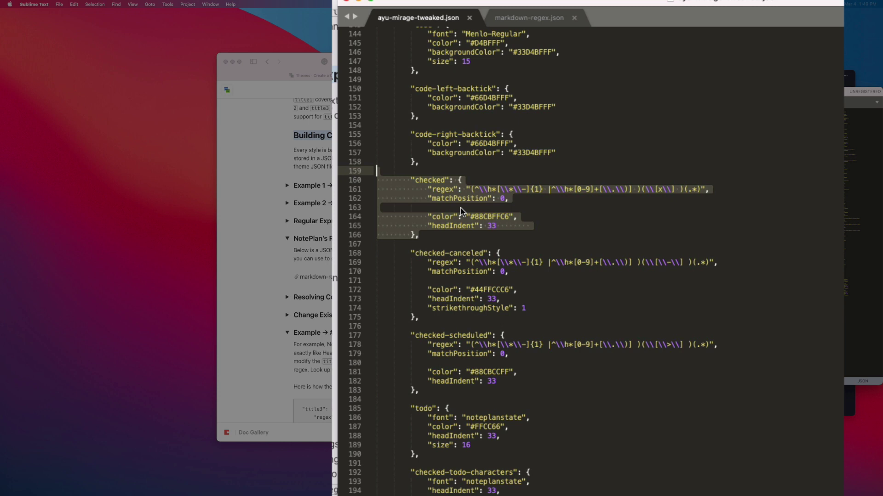
# - Compare the regex lines of checked, checked-canceled and checked-scheduled, focusing on the character inside the brackets
pyautogui.click(439, 189)
pyautogui.moveTo(429, 189); pyautogui.dragTo(575, 189)
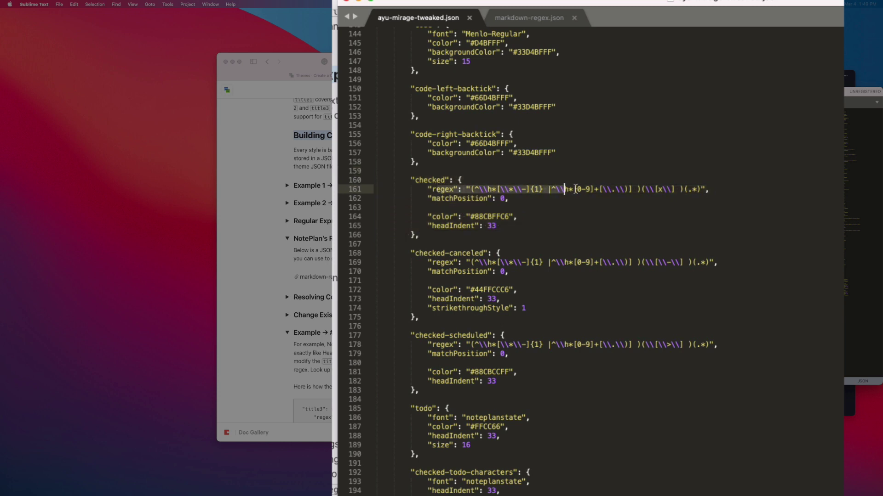
pyautogui.hotkey('shift', 'Up')
pyautogui.click(660, 189)
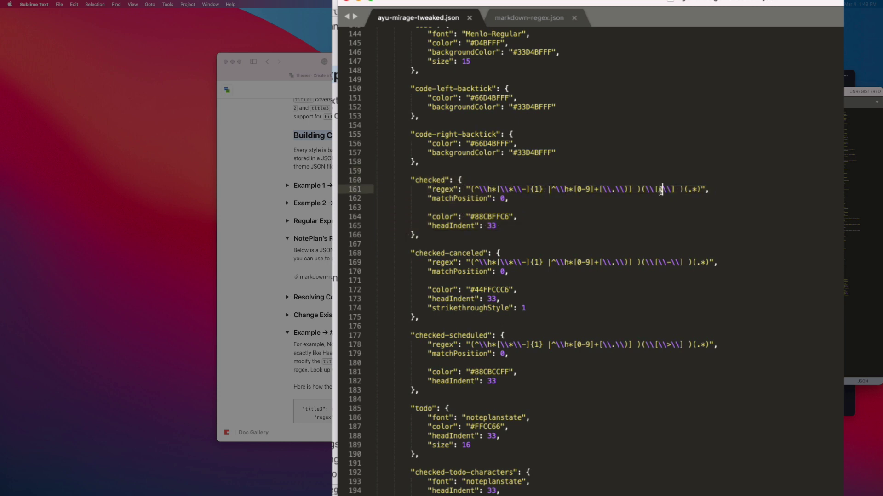
pyautogui.moveTo(410, 253); pyautogui.dragTo(451, 318)
pyautogui.click(666, 262)
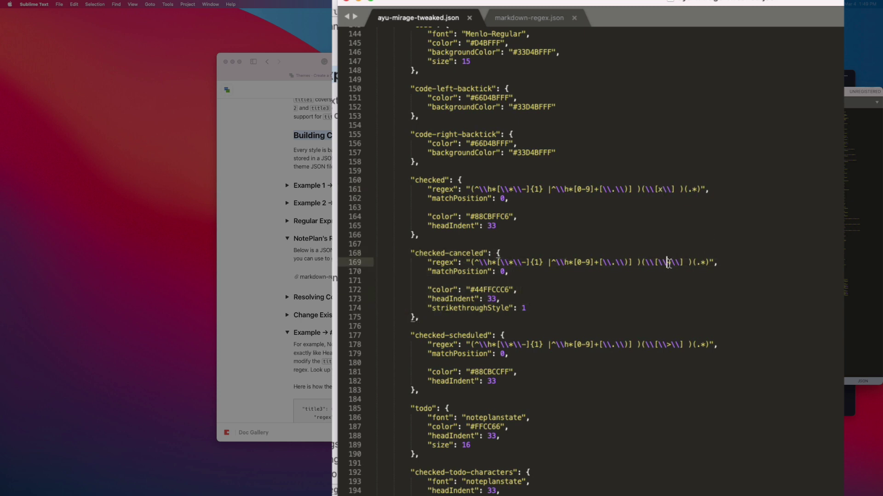
pyautogui.click(670, 345)
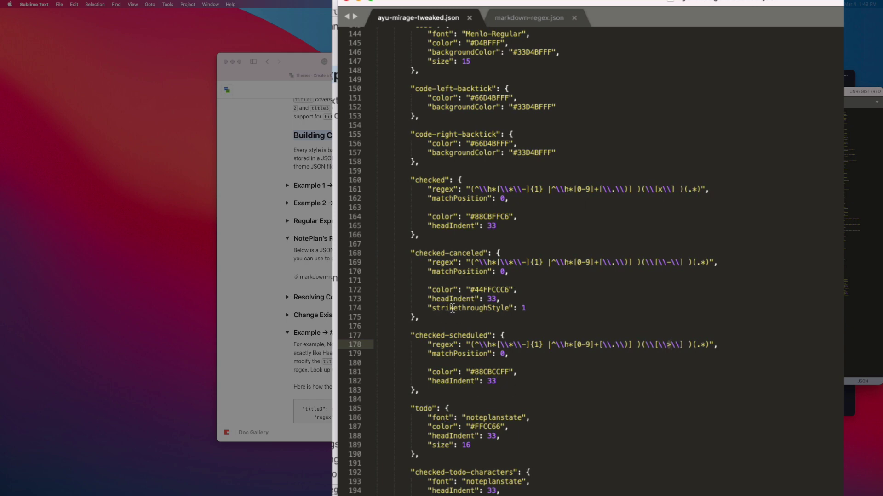
# - Check the strikethroughStyle attribute of checked-canceled against the crossed-out task in the NotePlan note
pyautogui.moveTo(431, 309); pyautogui.dragTo(539, 308)
pyautogui.click(692, 400)
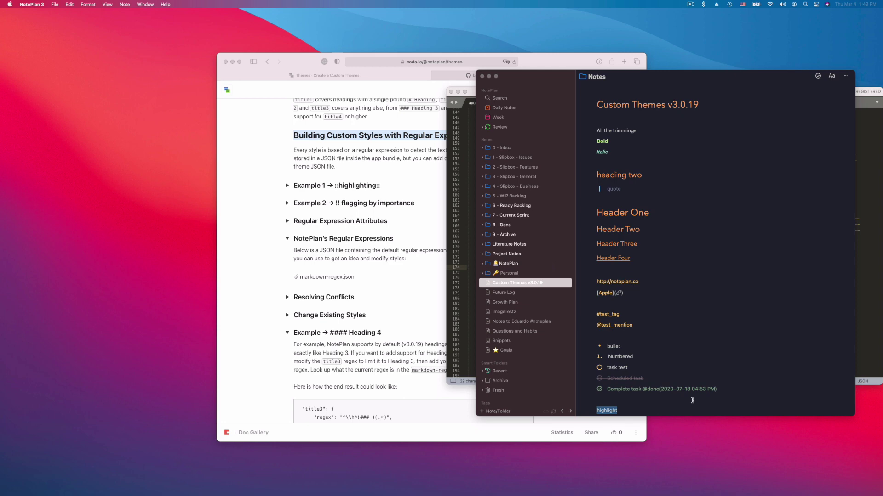
pyautogui.scroll(-3, 693, 400)
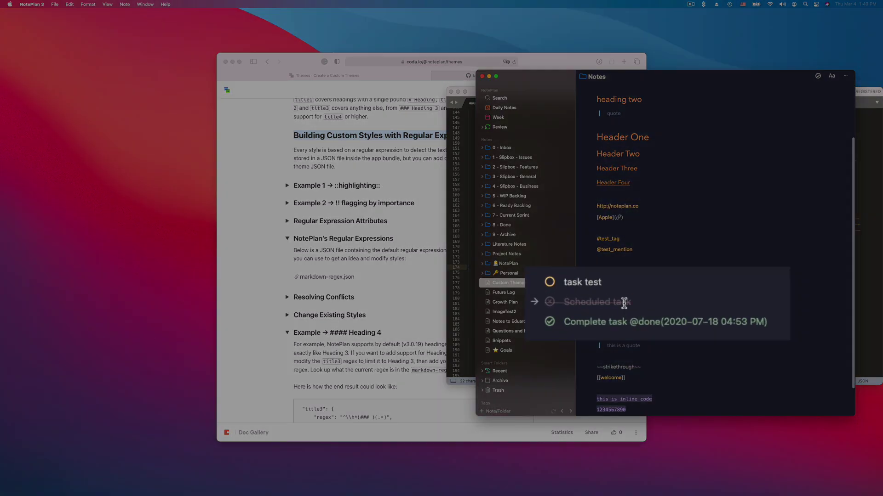
pyautogui.click(472, 132)
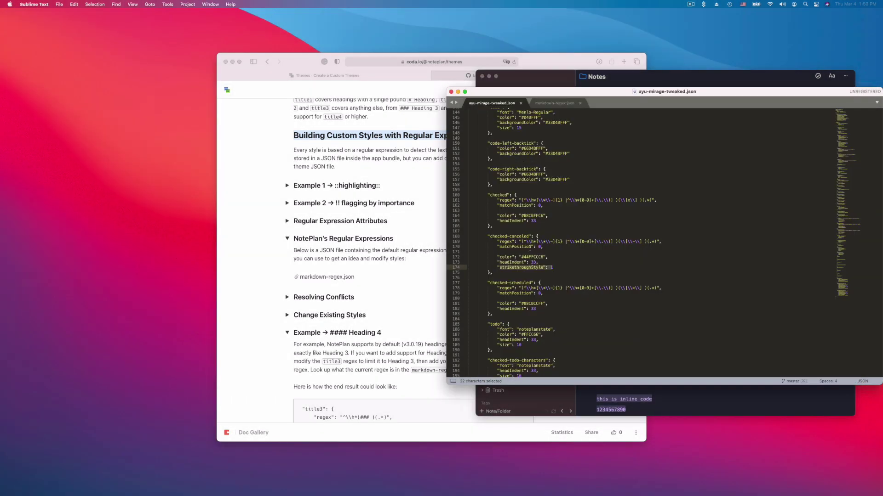
pyautogui.scroll(1, 664, 276)
pyautogui.click(664, 276)
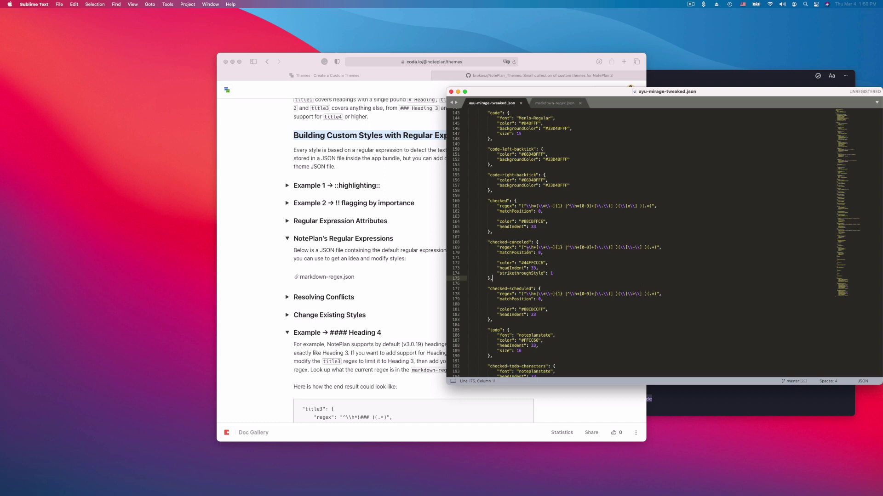
pyautogui.scroll(1, 527, 249)
# - Expand Example 1 → ::highlighting:: in the Safari guide and inspect the matching highlight text in the NotePlan note
pyautogui.click(287, 238)
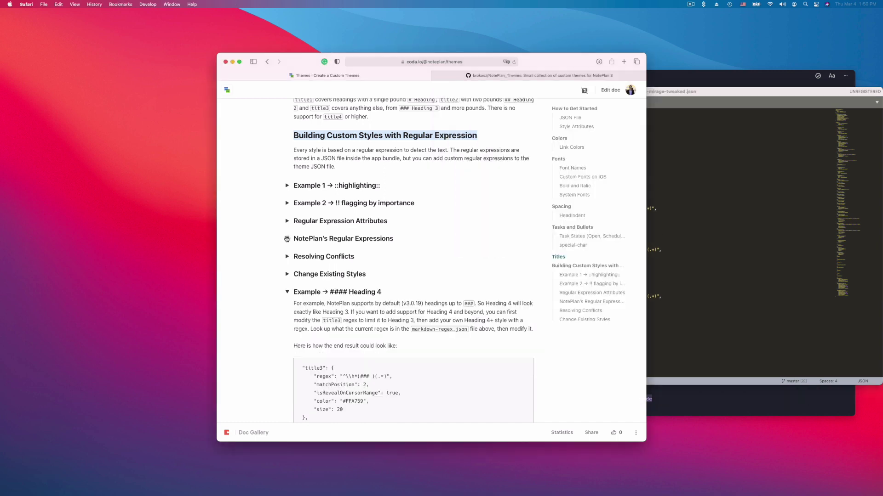
pyautogui.click(287, 186)
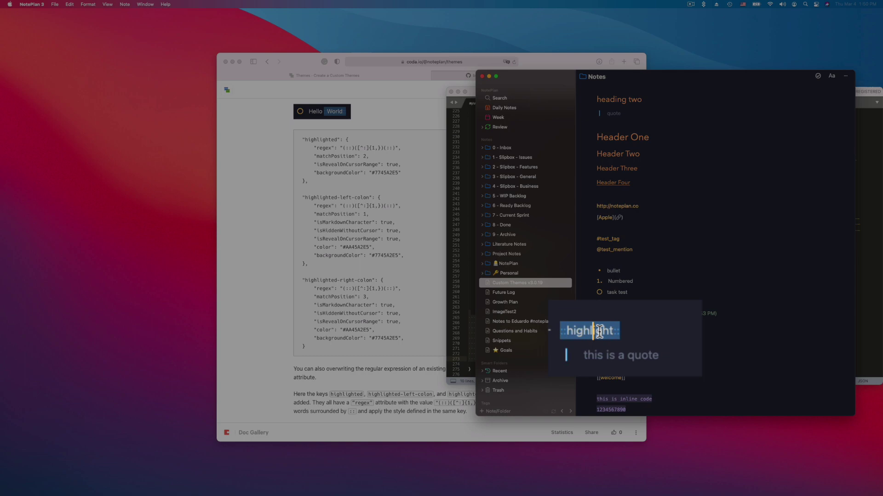
pyautogui.click(622, 312)
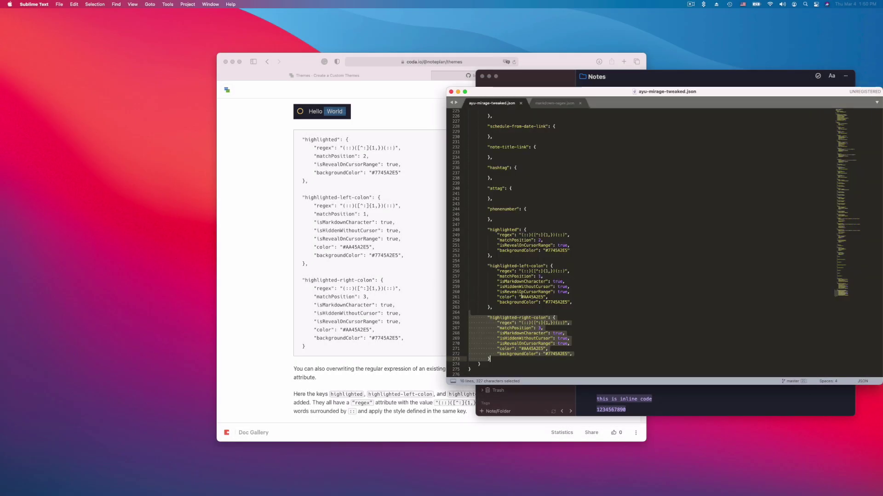
# - Examine the highlighted, highlighted-left-colon and highlighted-right-colon styles in the theme file in Sublime Text
pyautogui.click(522, 296)
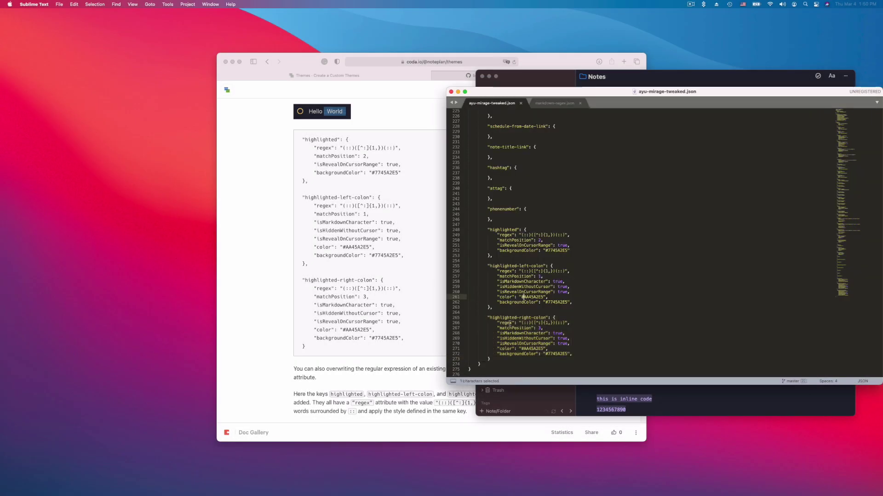
pyautogui.moveTo(491, 359); pyautogui.dragTo(475, 262)
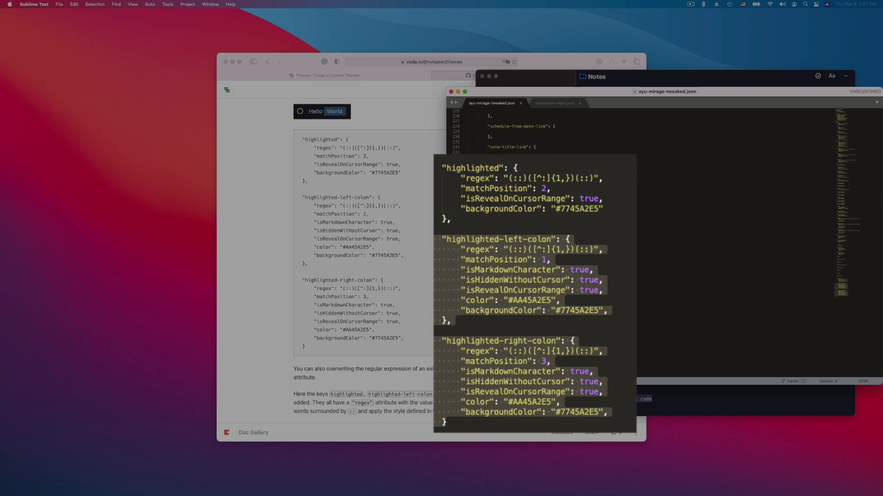
pyautogui.click(485, 178)
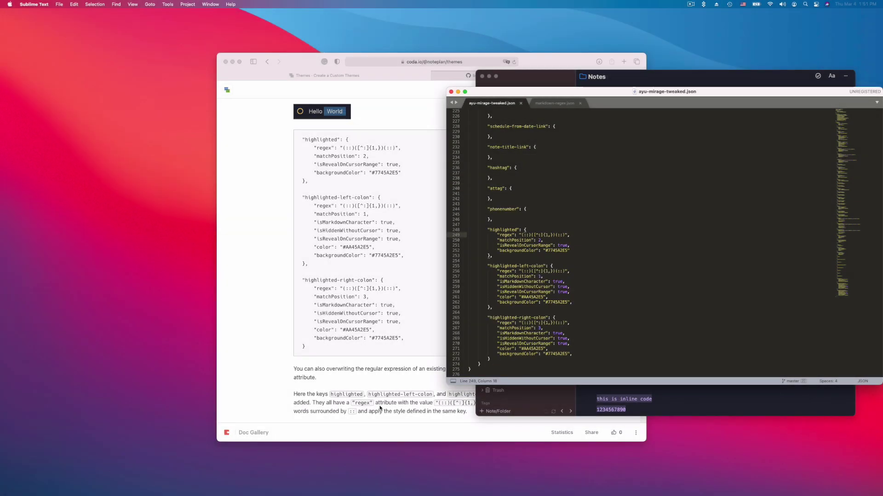
# - Expand Example 2 → !! flagging by importance in the guide and compare its code with the flagged styles in the theme file
pyautogui.click(380, 408)
pyautogui.scroll(3, 383, 395)
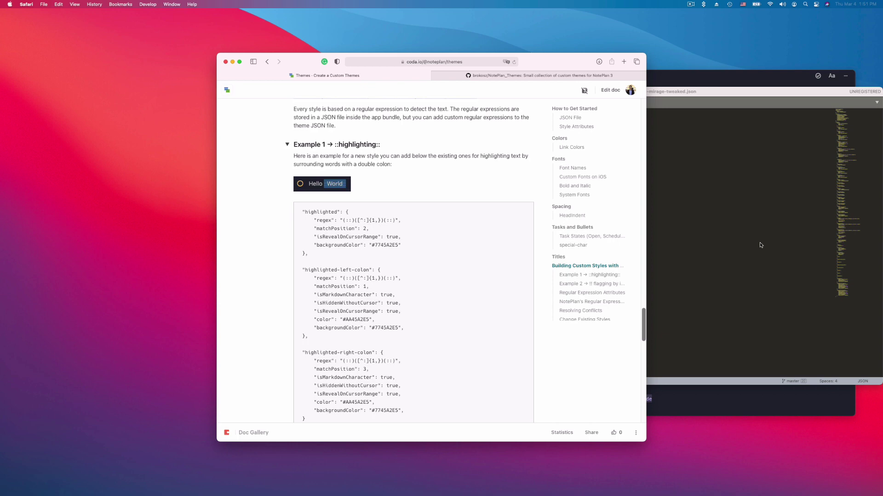
pyautogui.click(287, 145)
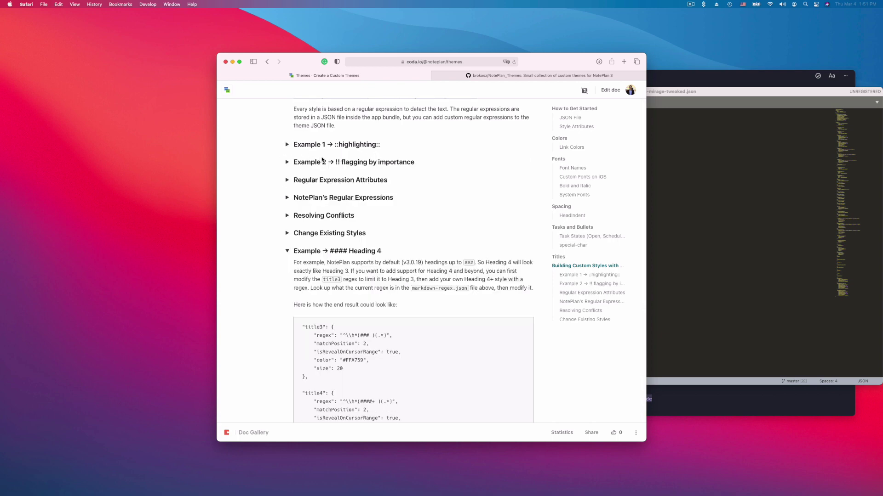
pyautogui.click(286, 164)
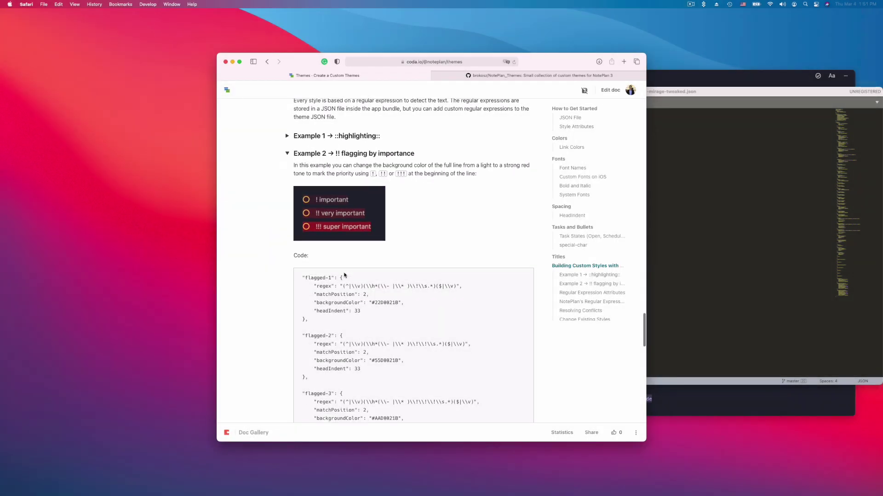
pyautogui.scroll(-3, 344, 275)
pyautogui.moveTo(309, 393); pyautogui.dragTo(281, 228)
pyautogui.click(749, 280)
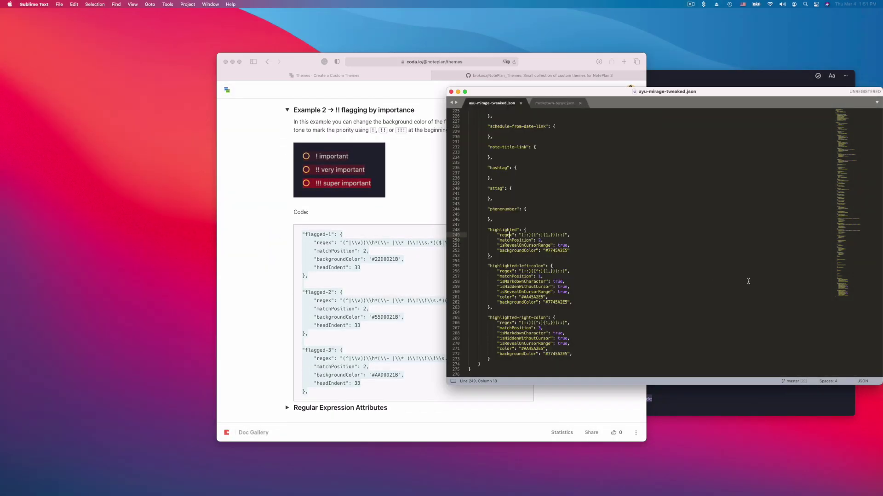
pyautogui.scroll(18, 749, 280)
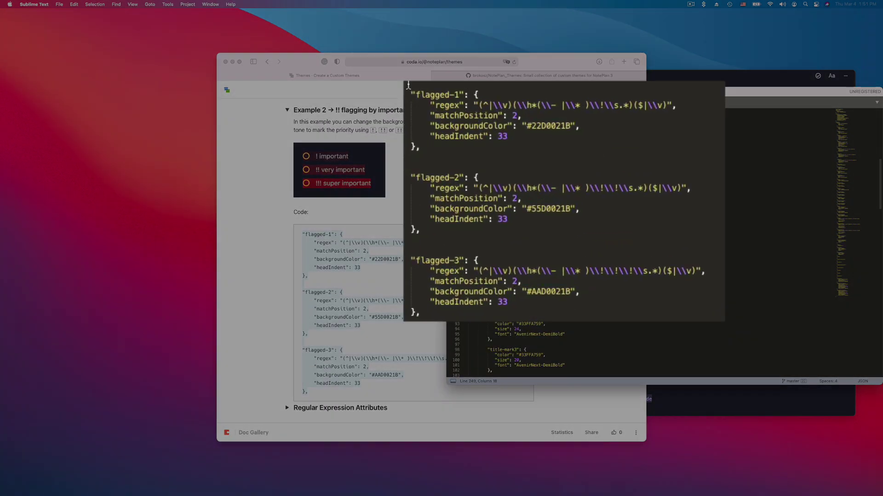
# - Switch to NotePlan and vary the number of exclamation marks before the test bullet to try the flagged styles
pyautogui.press('super+Tab')
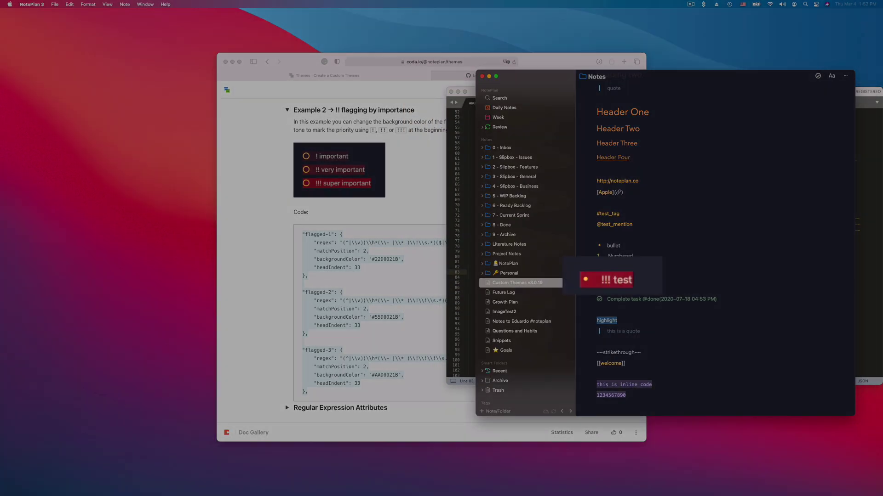
pyautogui.press('BackSpace')
pyautogui.press('BackSpace')
pyautogui.write('!!')
pyautogui.press('BackSpace')
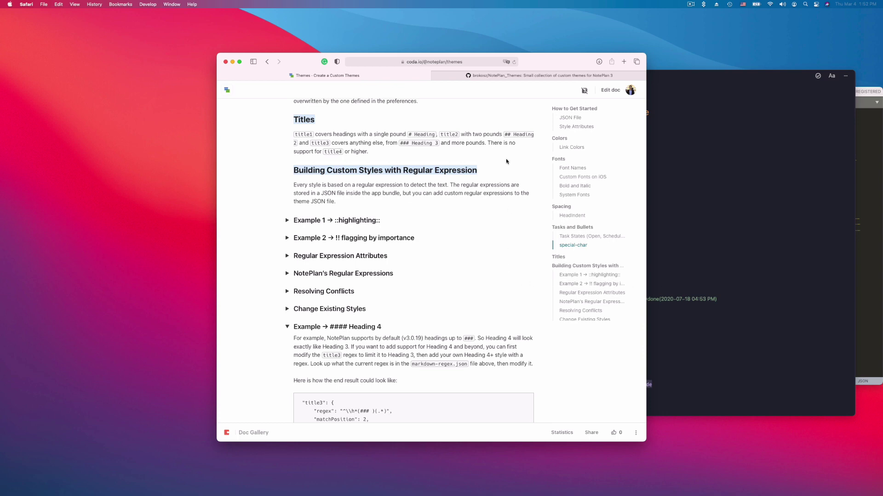
# - Open the NotePlan_Themes GitHub repository in Safari and look over its files and readme
pyautogui.click(520, 74)
pyautogui.scroll(-1, 449, 327)
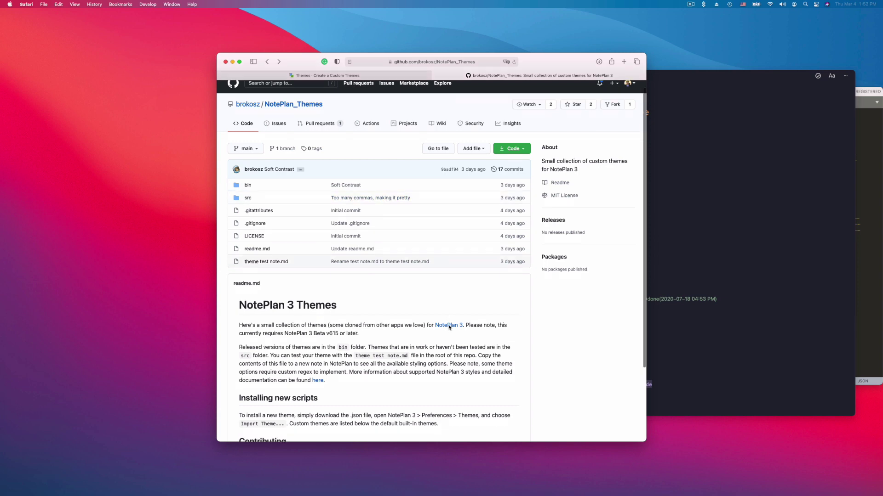
pyautogui.scroll(-4, 449, 327)
pyautogui.scroll(5, 449, 328)
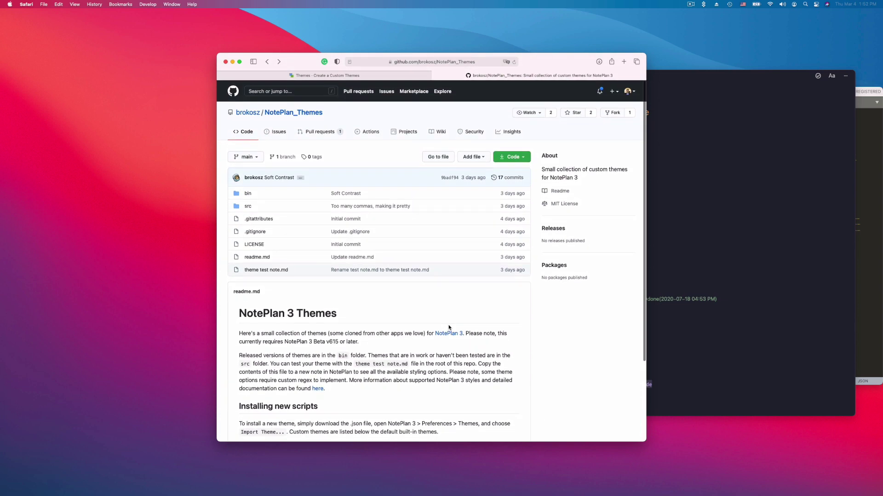